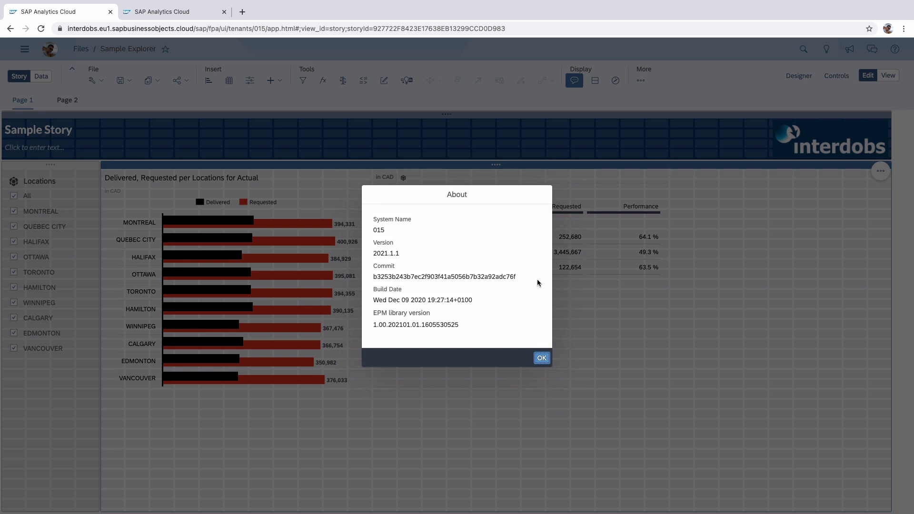
Highlight the version number 2021.1.1 in the About dialog, then clear the selection.
left_click_drag(403, 253, 373, 254)
left_click(419, 248)
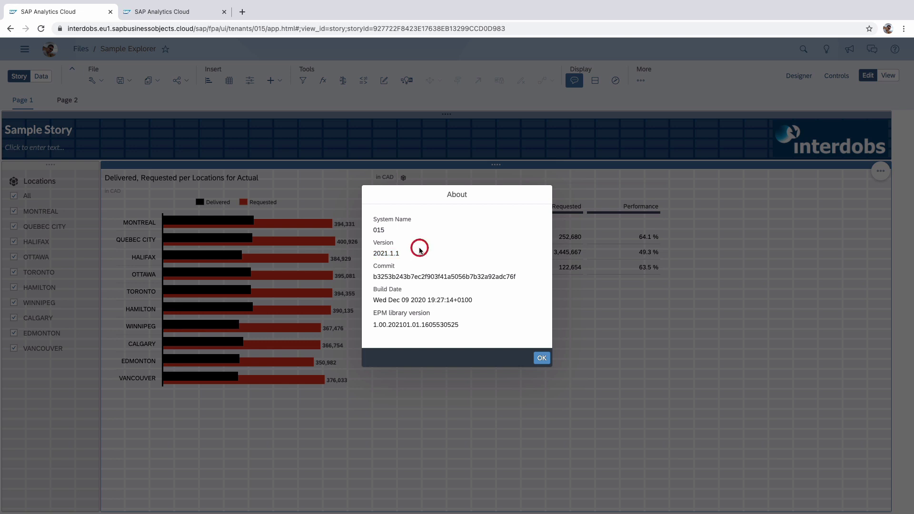
Dismiss the About dialog and select the vendors table, then the Delivered, Requested bar chart.
left_click(546, 359)
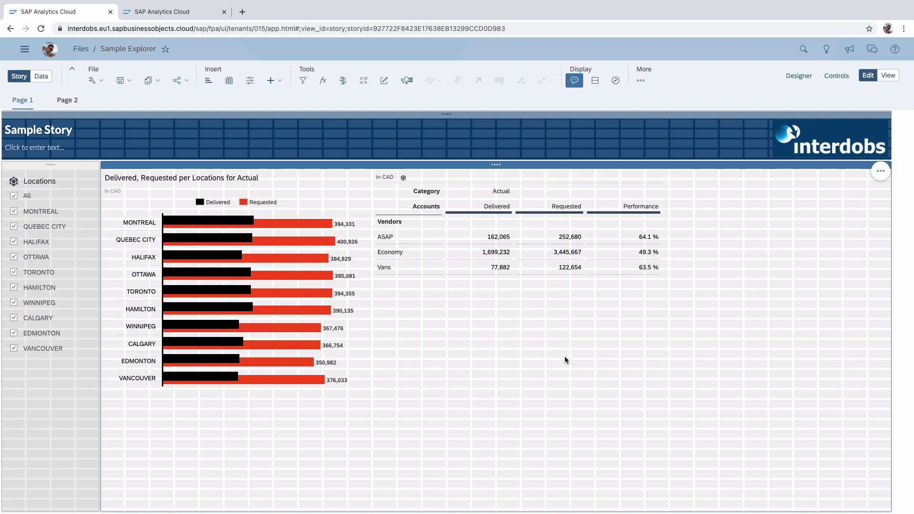
left_click(624, 337)
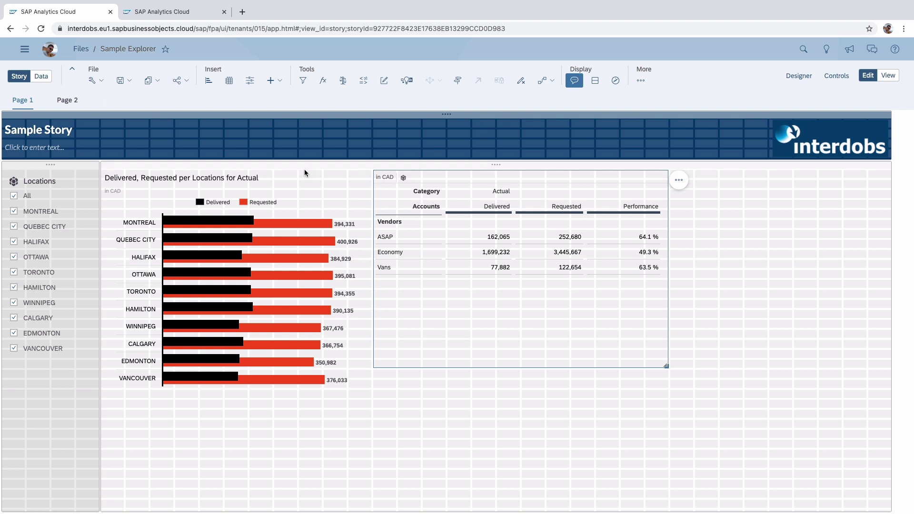
left_click(324, 177)
Tick Enable Explorer for the Delivered, Requested chart in the Builder, check its menu, then untick it.
left_click(381, 182)
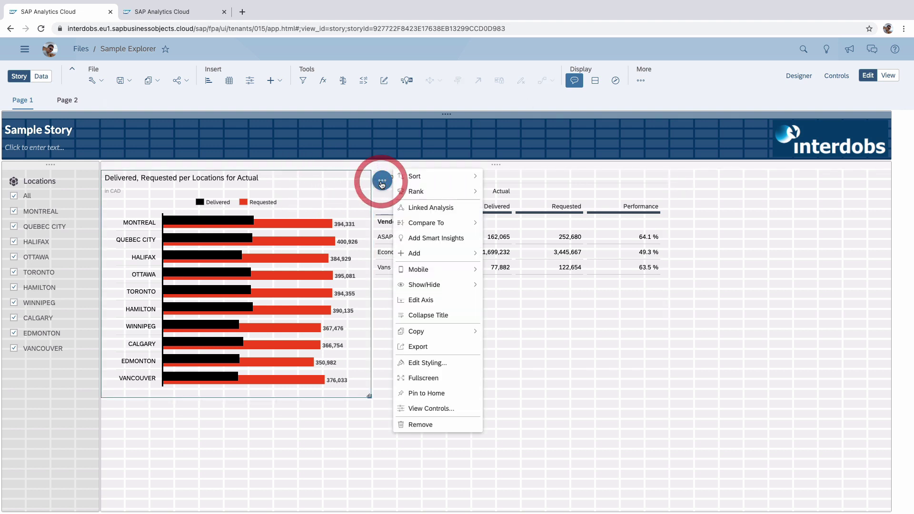
left_click(799, 76)
scroll(786, 296, "down", 2)
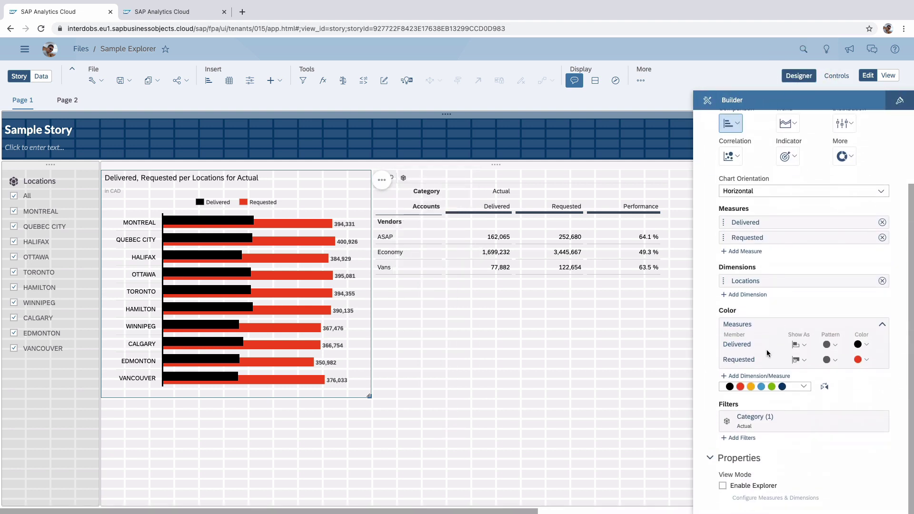
left_click(723, 485)
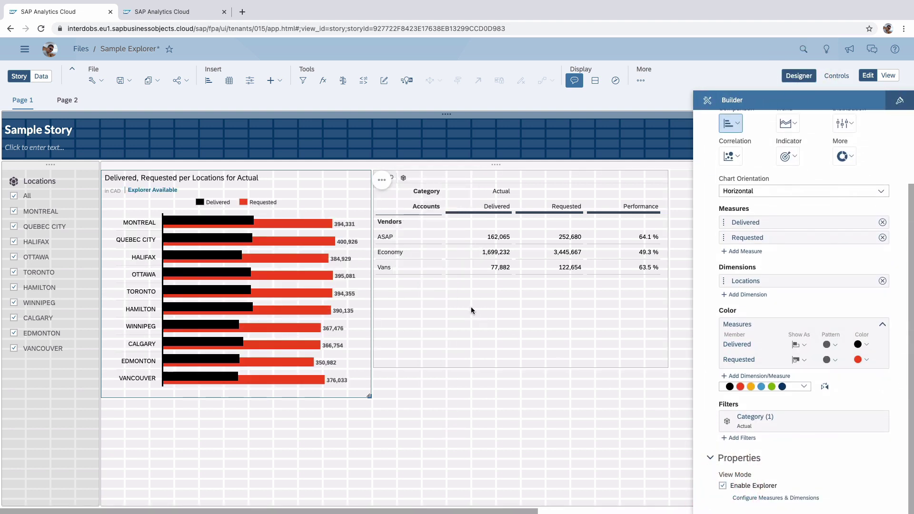
left_click(381, 181)
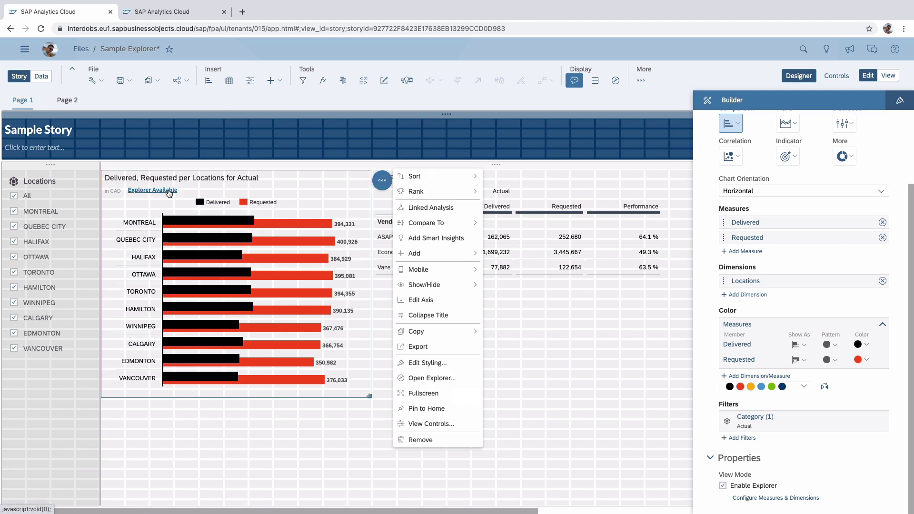
left_click(260, 186)
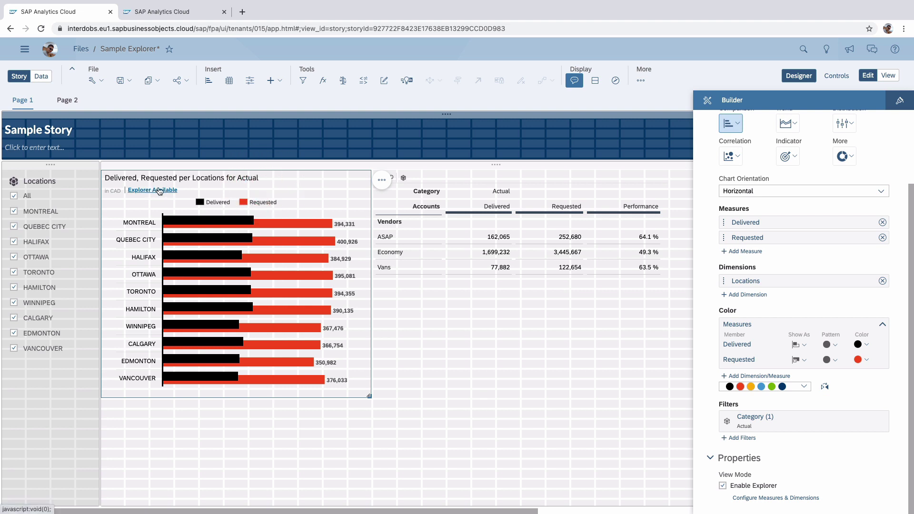
left_click(722, 486)
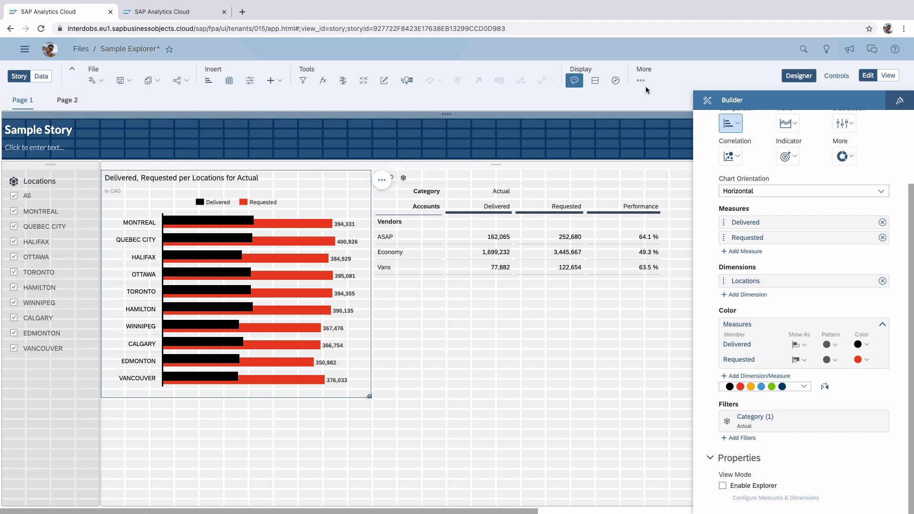
Start Explorer mode and tick 'Enable Explorer for all Charts and Tables' in the warning.
left_click(618, 84)
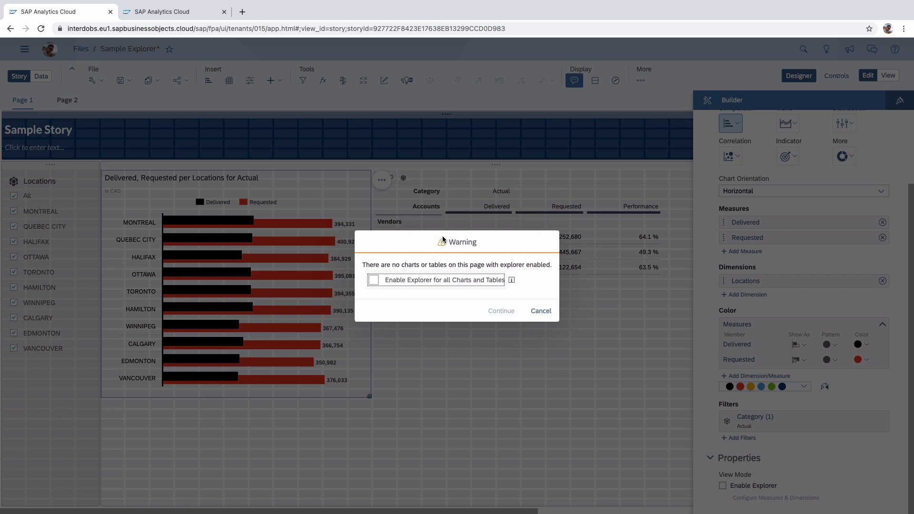
left_click(380, 281)
mouse_move(512, 281)
Continue into the Vendors table explorer, then return to the Sample Story page.
left_click(501, 310)
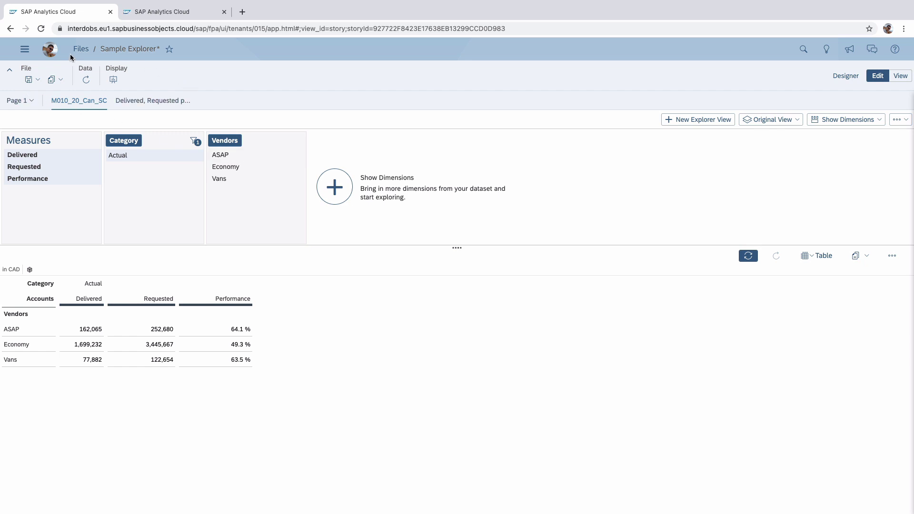
left_click(113, 81)
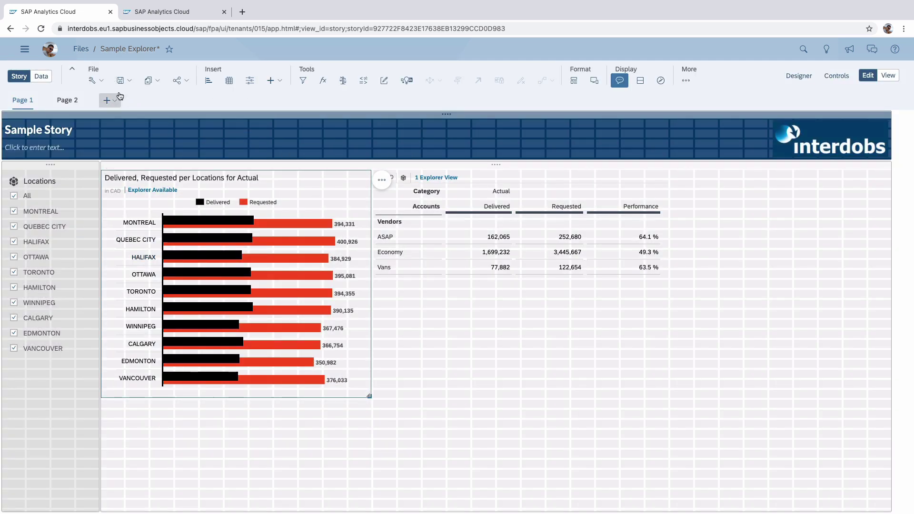
Save the Sample Story and switch it to view mode.
left_click(129, 81)
left_click(132, 96)
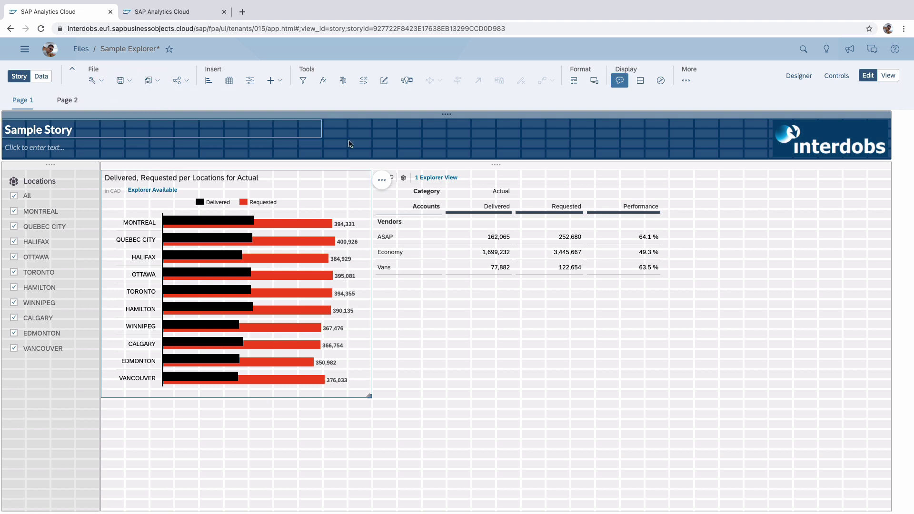
left_click(888, 76)
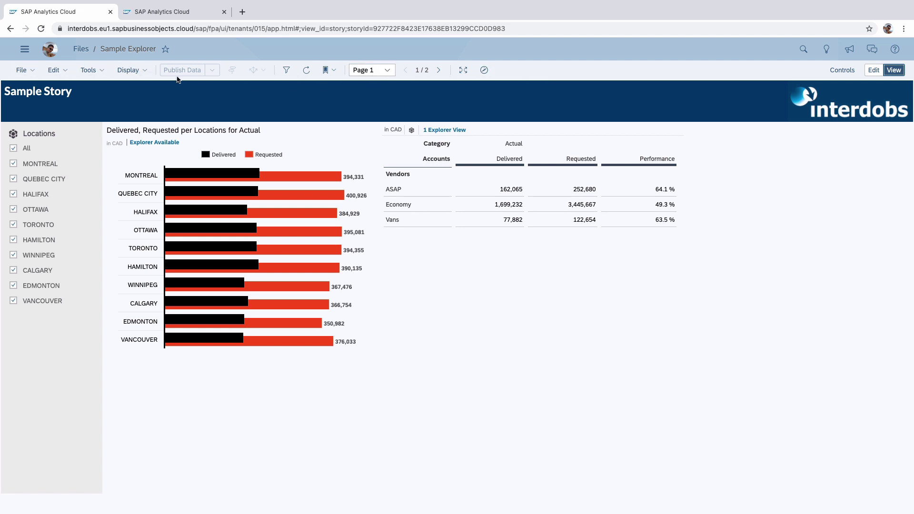
Look at Page 2's heat map, then go back to Page 1.
left_click(387, 71)
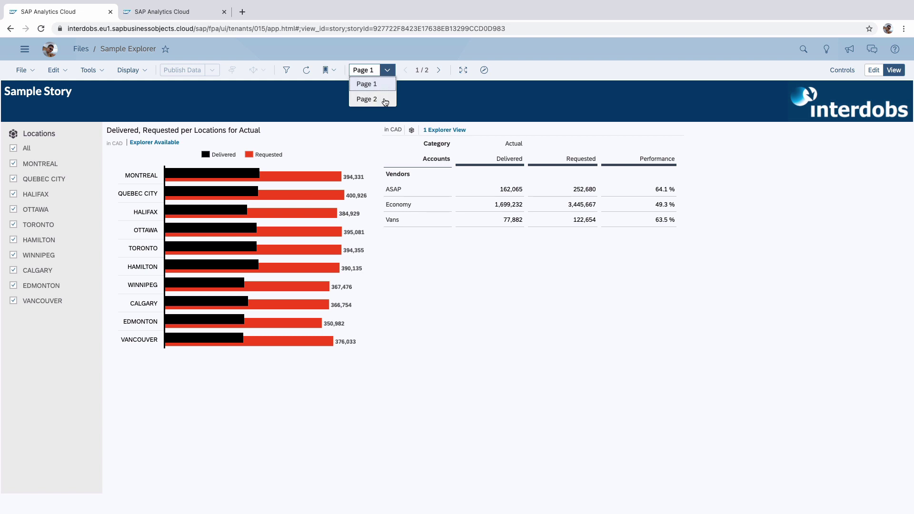
left_click(388, 71)
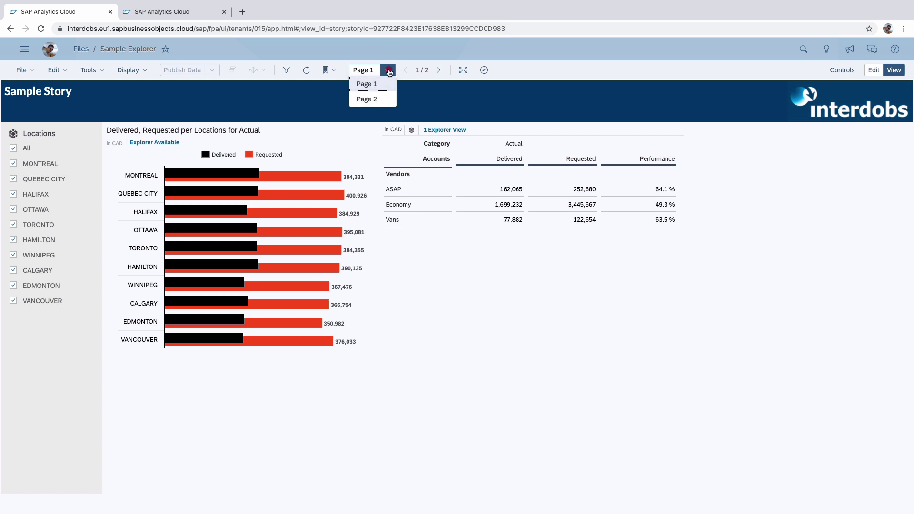
left_click(380, 101)
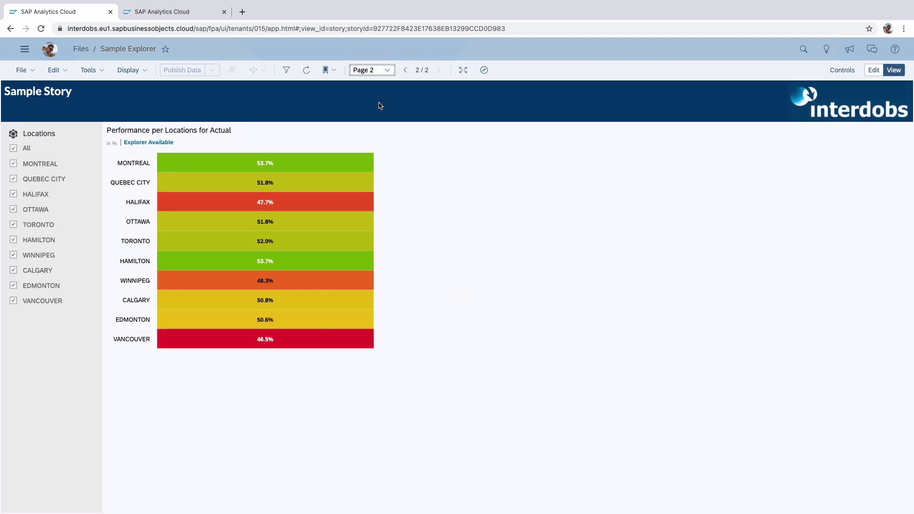
left_click(388, 71)
left_click(380, 82)
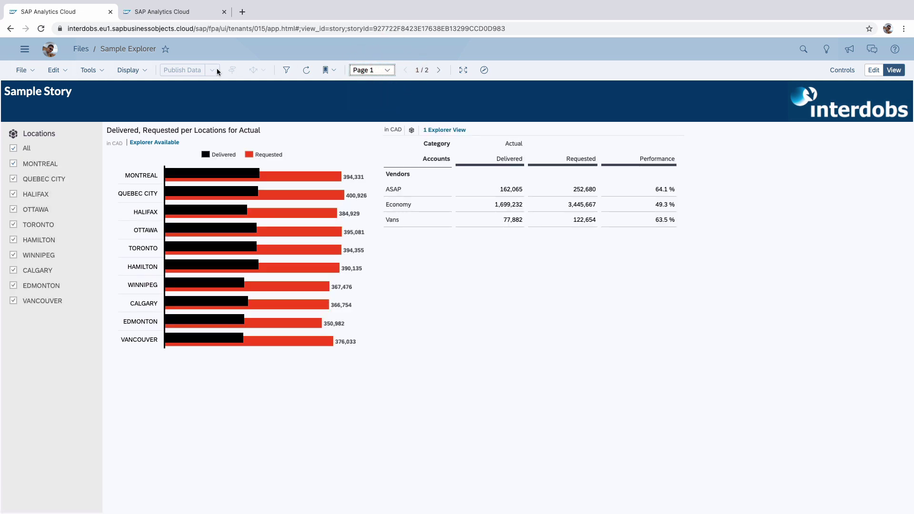
Enter Explorer View Mode and switch between the Delivered, Requested chart and M010_20_Can_SC table.
left_click(485, 70)
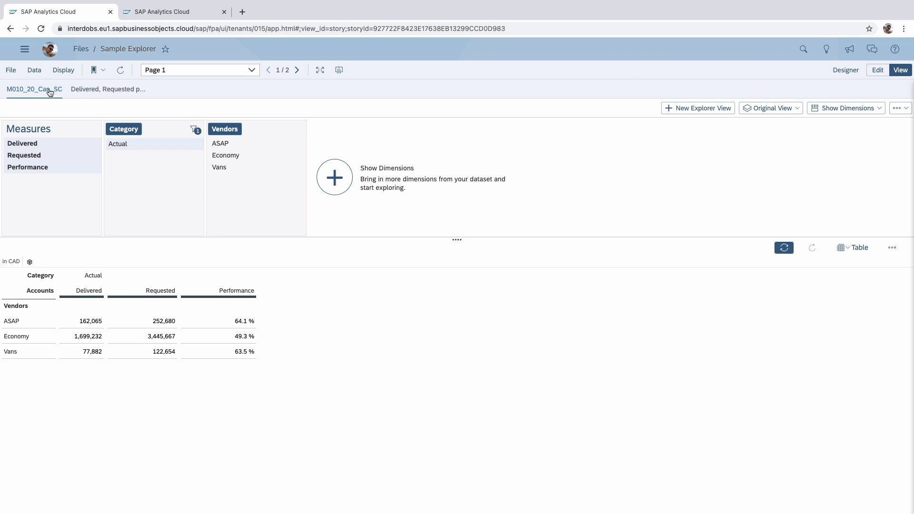
left_click(251, 72)
left_click(252, 70)
left_click(107, 89)
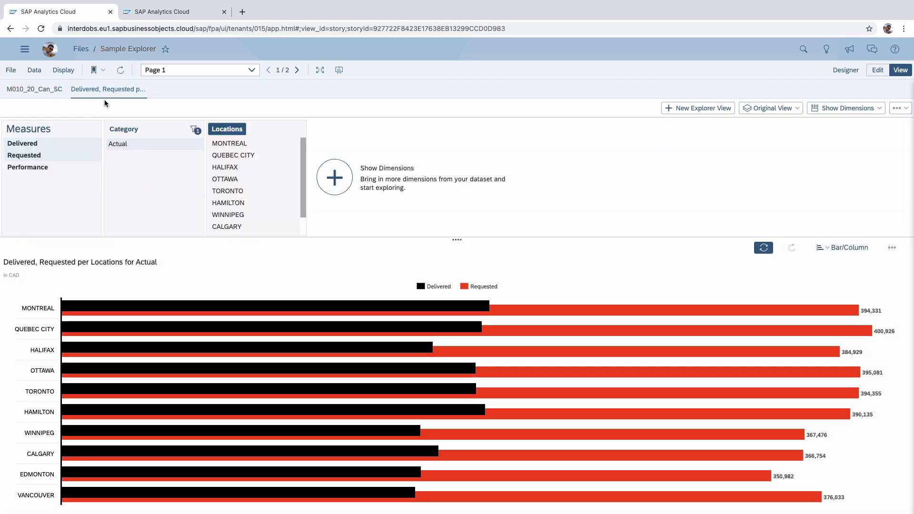
left_click(38, 92)
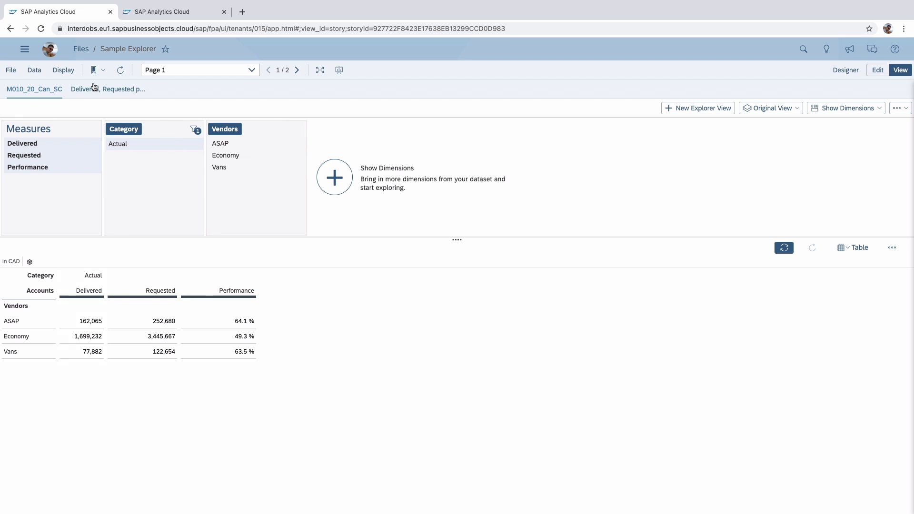
left_click(107, 94)
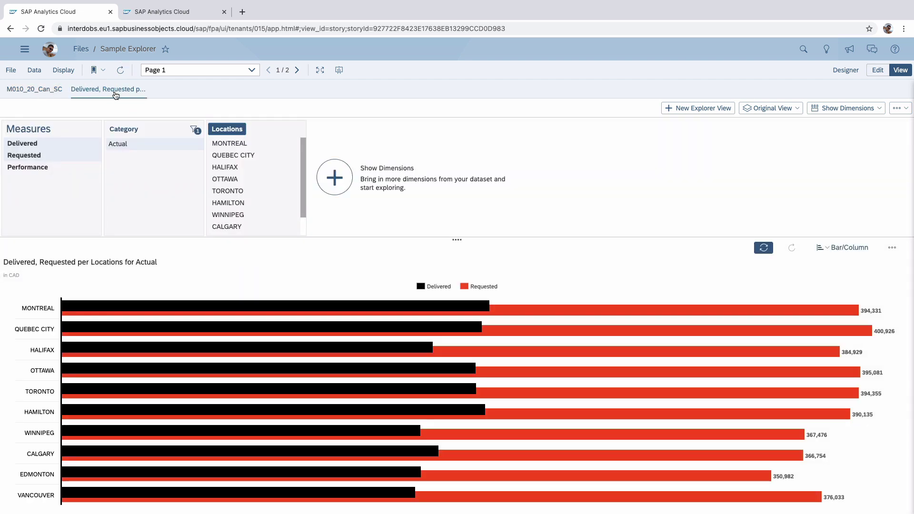
Explore Page 2's performance heat map, then return to Page 1.
left_click(251, 70)
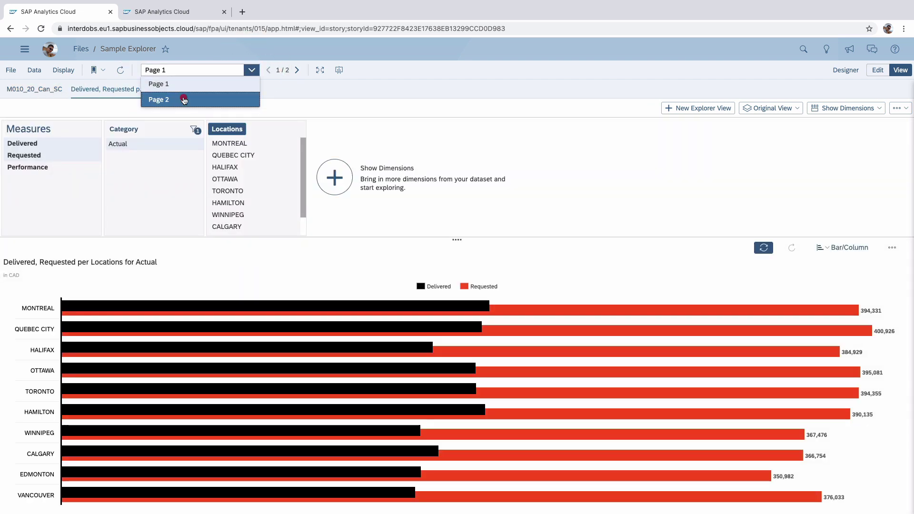
left_click(184, 99)
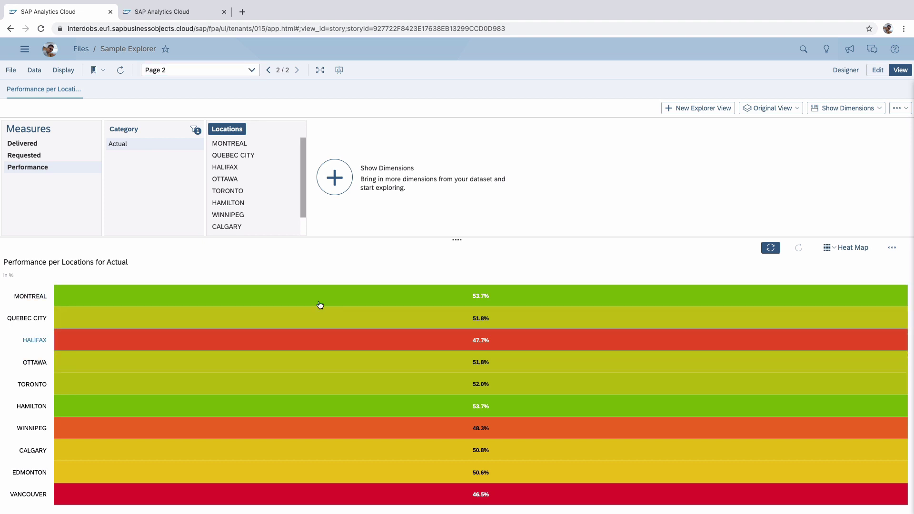
mouse_move(306, 314)
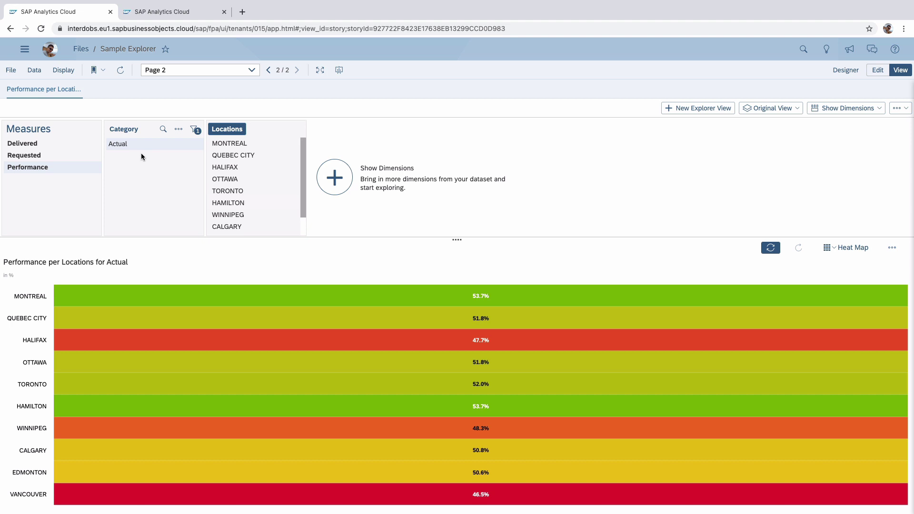
left_click(249, 70)
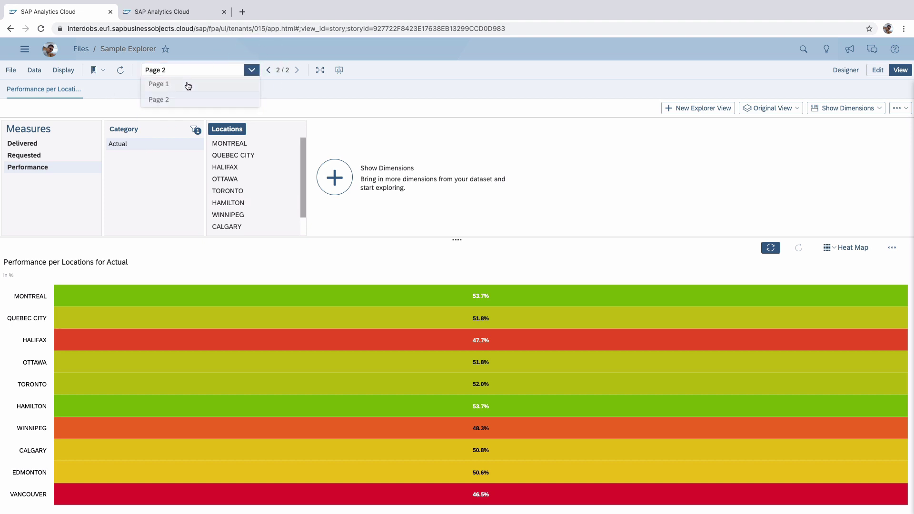
left_click(181, 86)
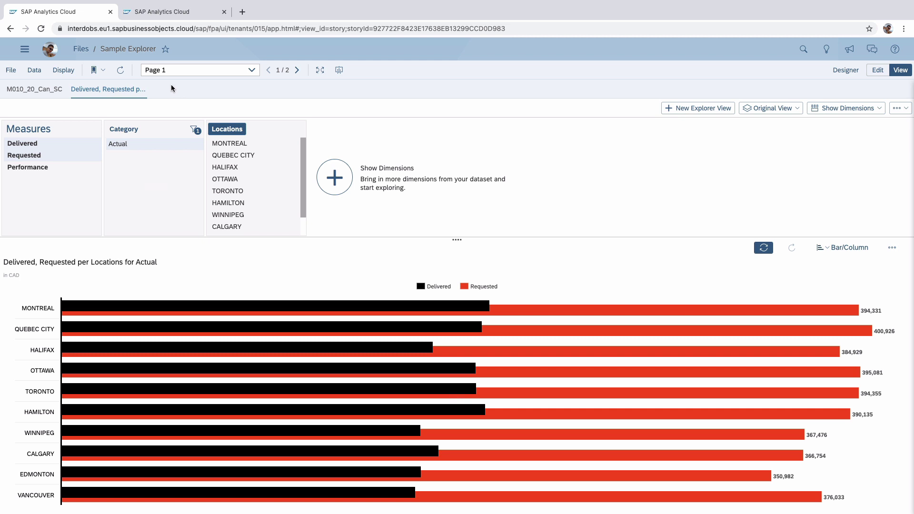
left_click(102, 70)
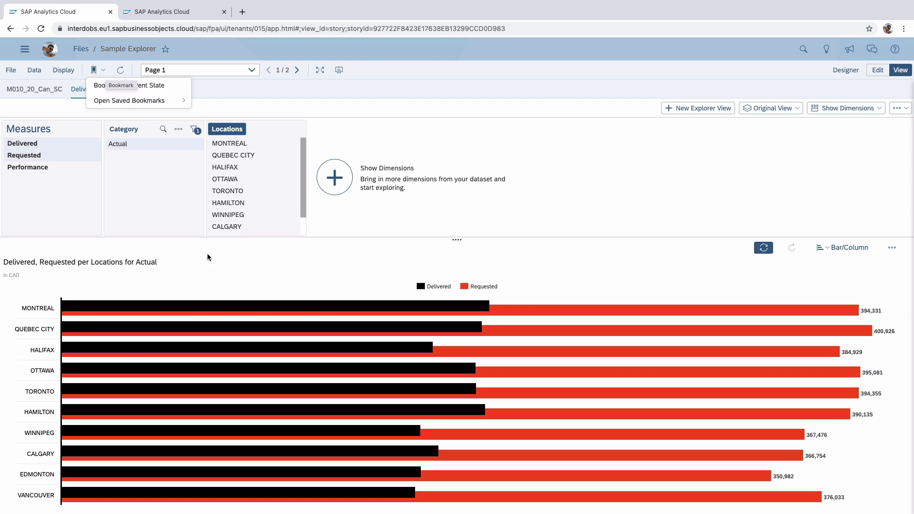
left_click(296, 84)
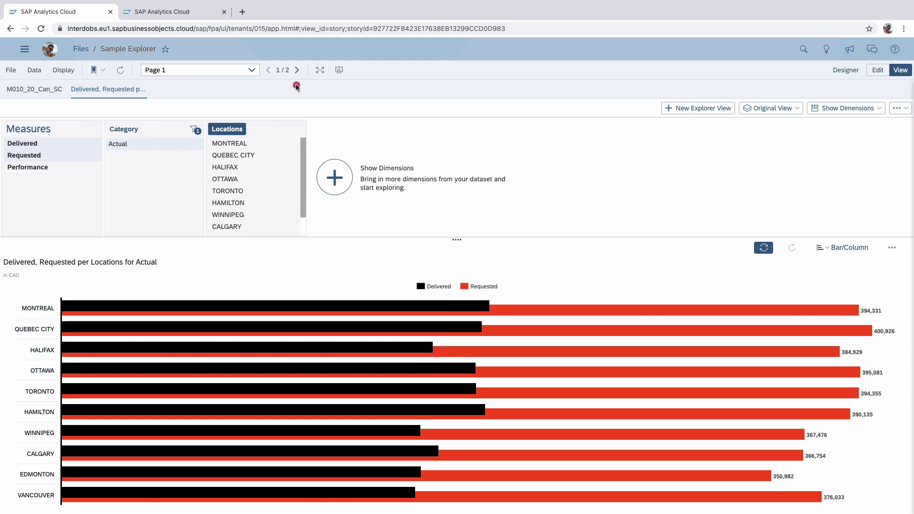
left_click(713, 111)
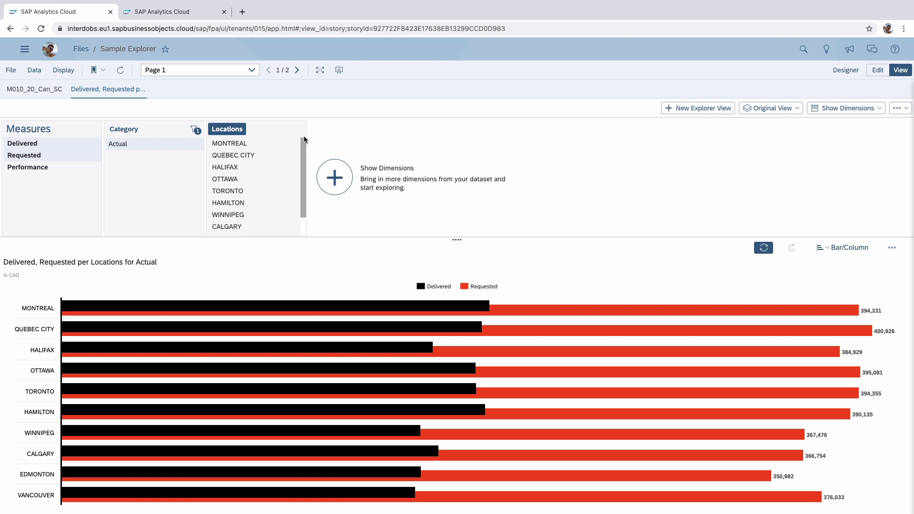
Create a new explorer view broken down by Vendors, shown as Numeric Point.
left_click(227, 129)
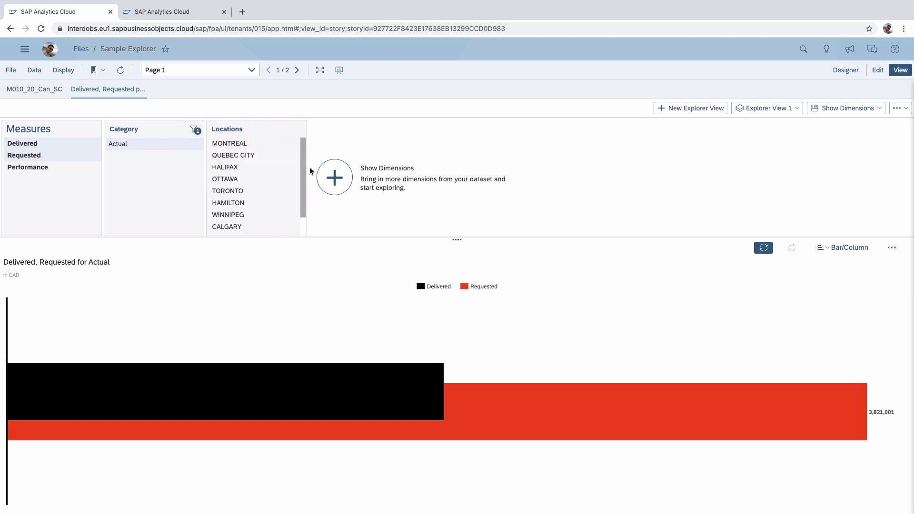
left_click(336, 178)
left_click(336, 265)
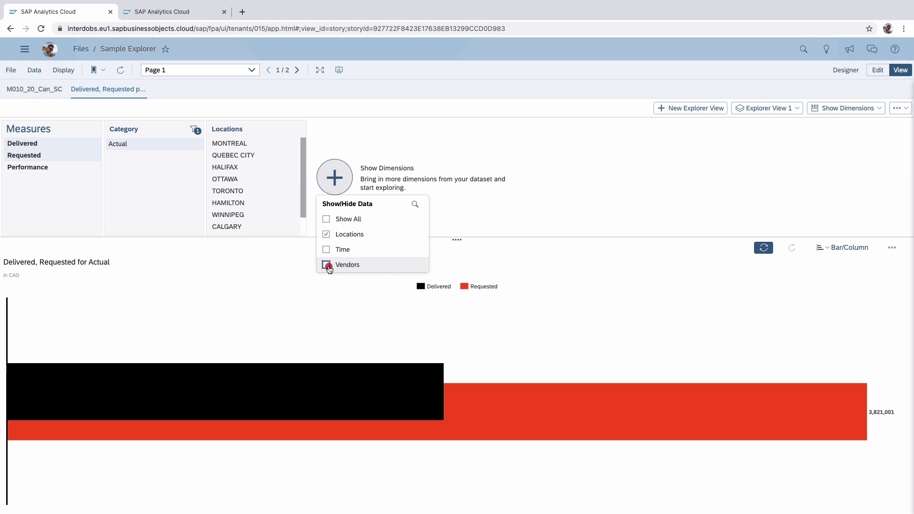
left_click(327, 129)
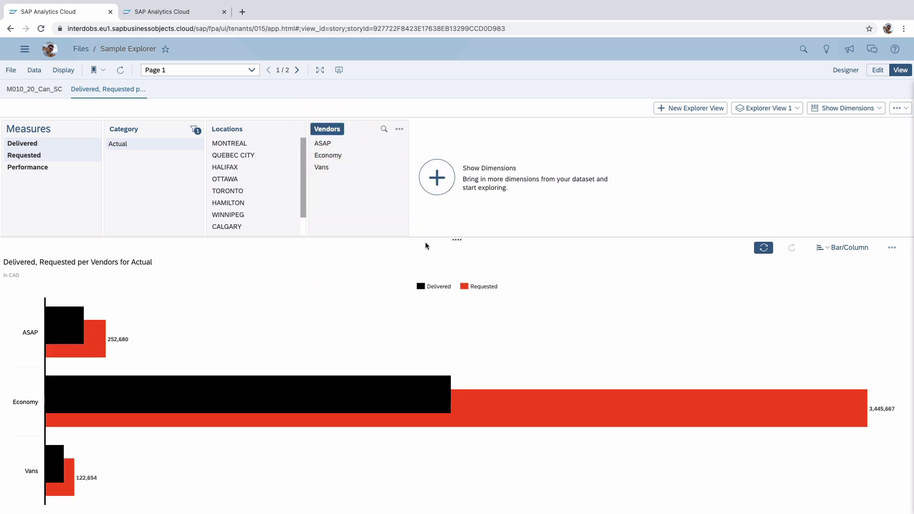
left_click(838, 248)
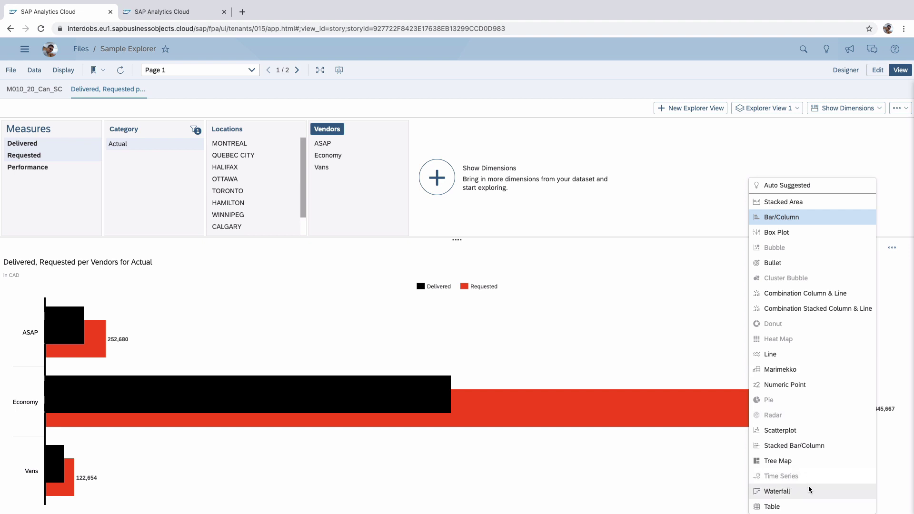
left_click(803, 390)
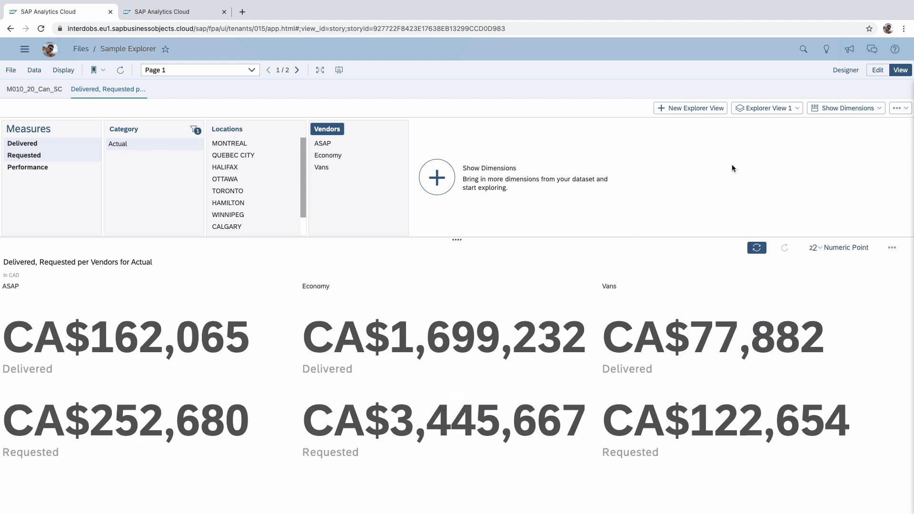
Save it as another explorer view and rename Explorer View 2 to KPIs.
left_click(696, 110)
left_click(793, 109)
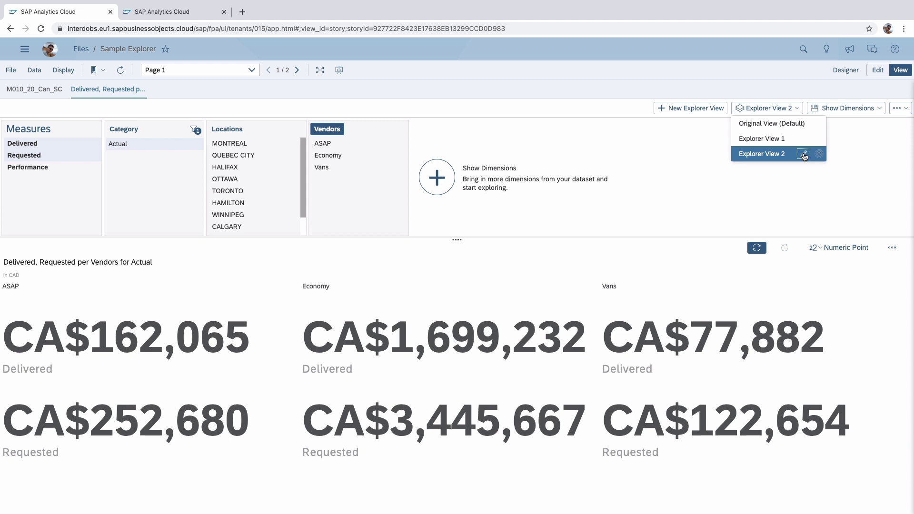
left_click(804, 155)
left_click(266, 255)
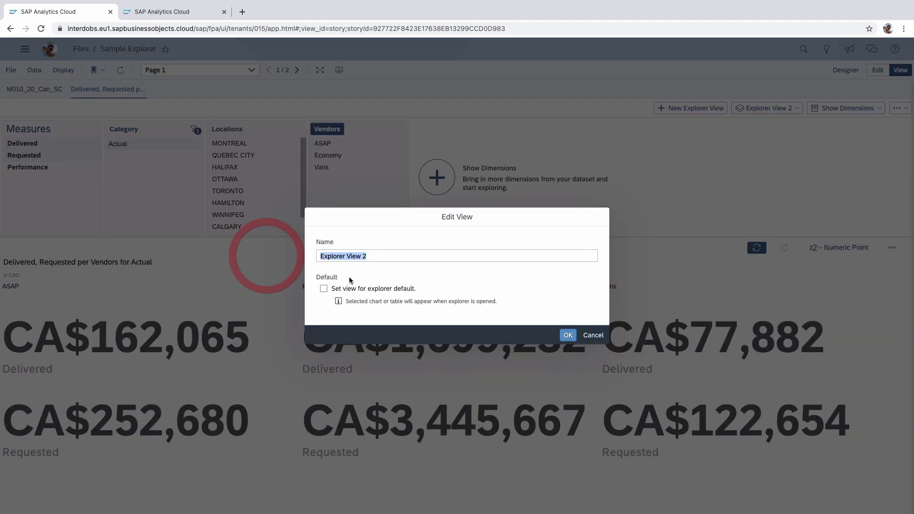
type("KPIs")
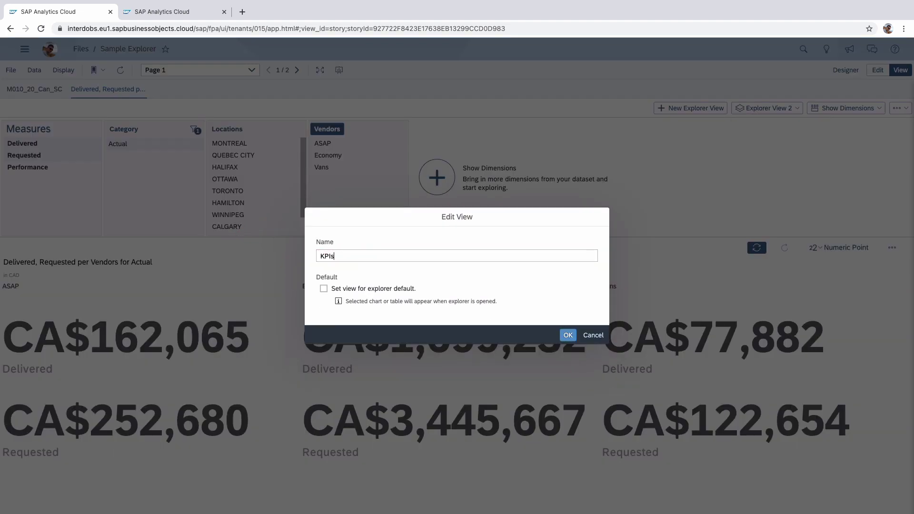
left_click(568, 335)
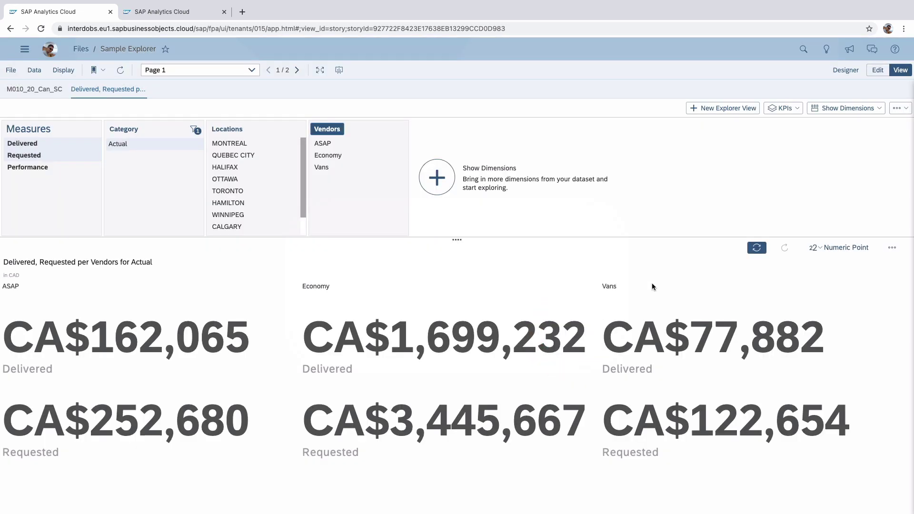
left_click(796, 109)
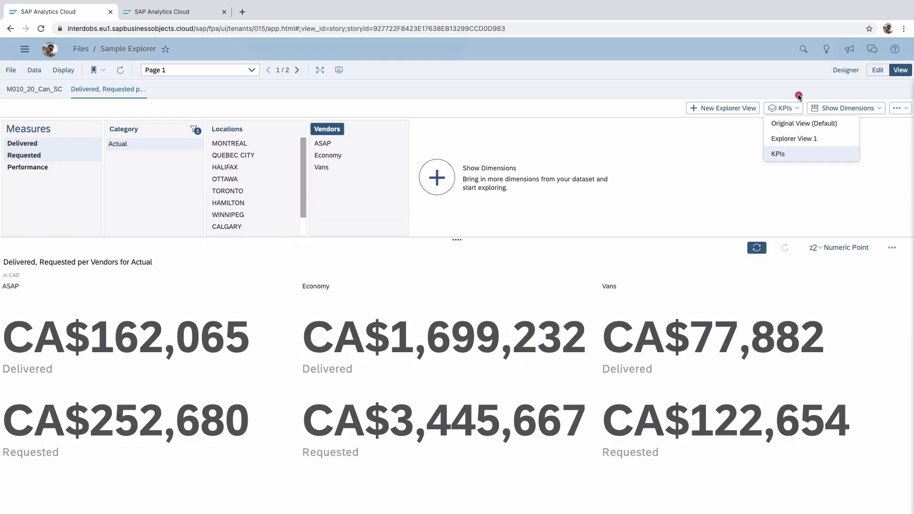
left_click(785, 108)
Save the current explorer state as a personal bookmark named 'Bookmark with KPIs'.
left_click(96, 70)
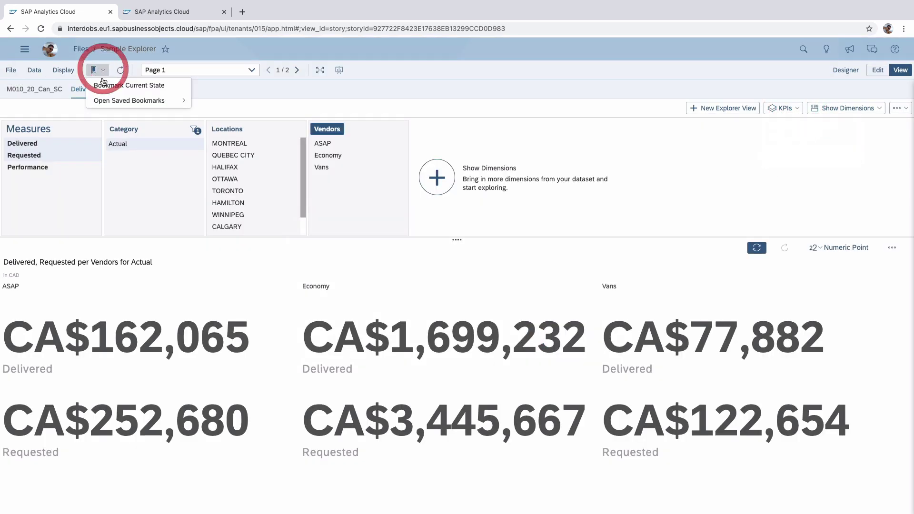
left_click(161, 89)
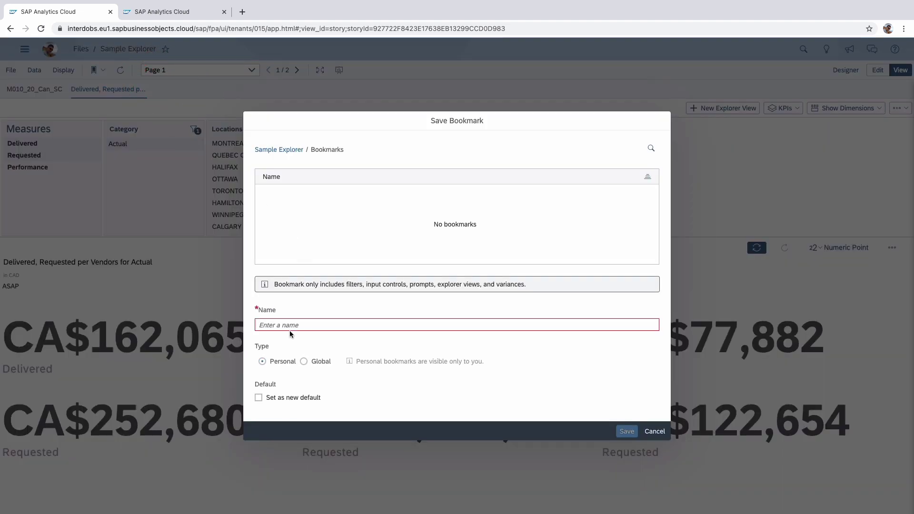
type("Bookmark with KPIs")
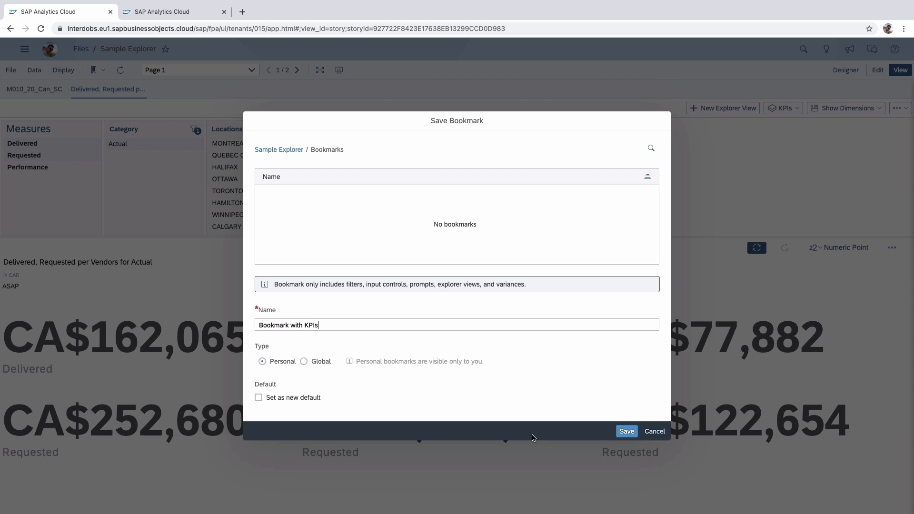
left_click(626, 431)
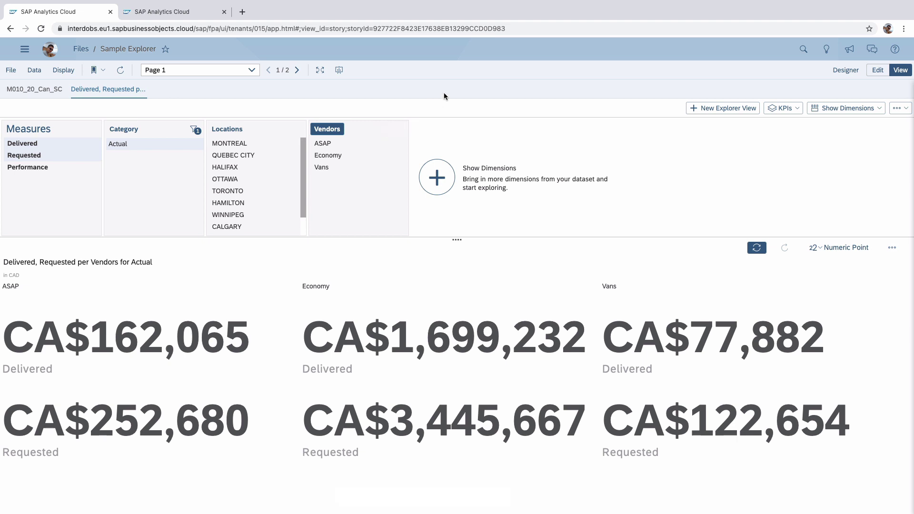
left_click(566, 76)
Browse the explorer's extra options, available dimensions and chart dimension options without changes.
left_click(898, 109)
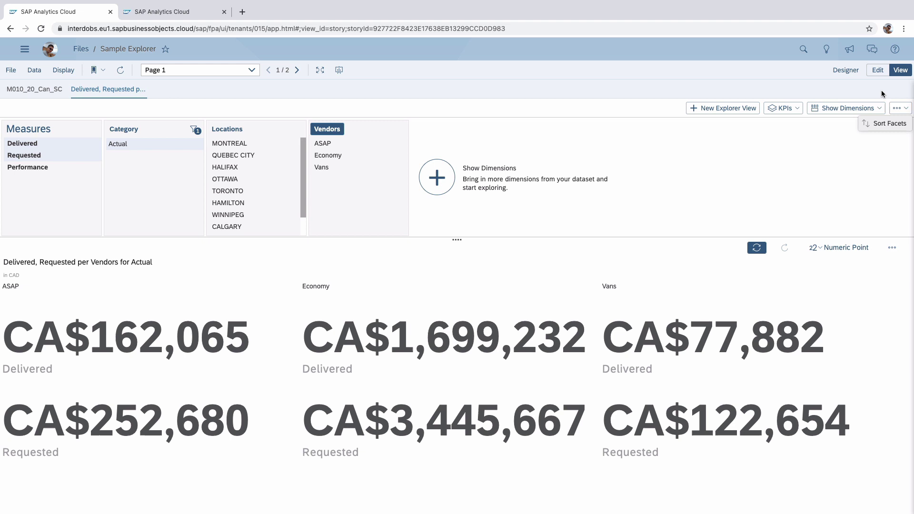
left_click(874, 93)
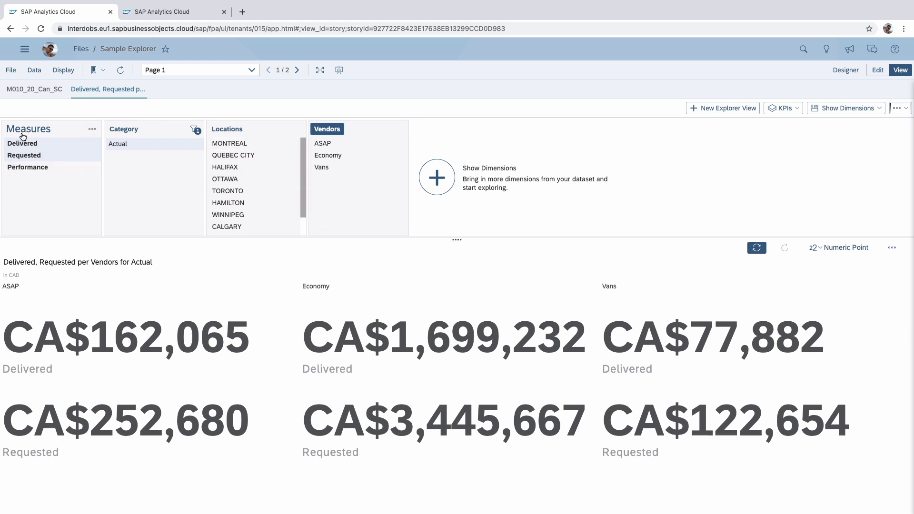
left_click(228, 129)
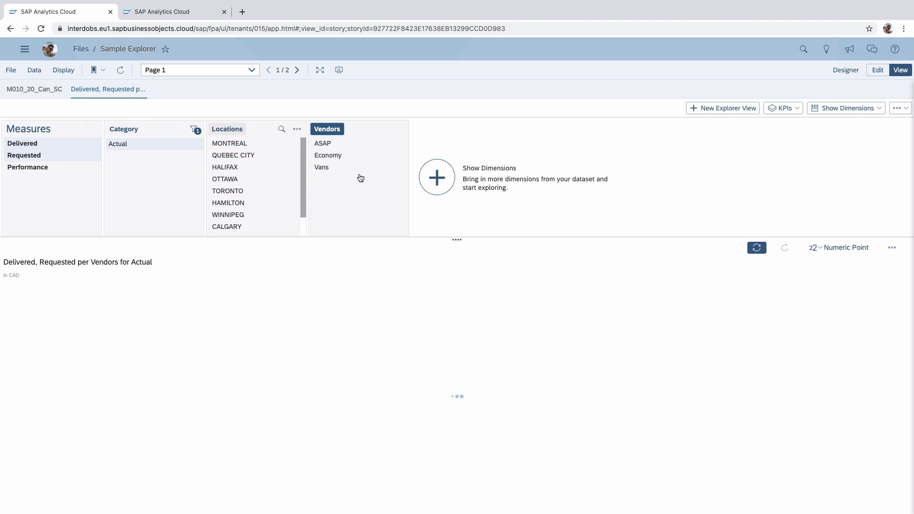
left_click(436, 178)
left_click(854, 205)
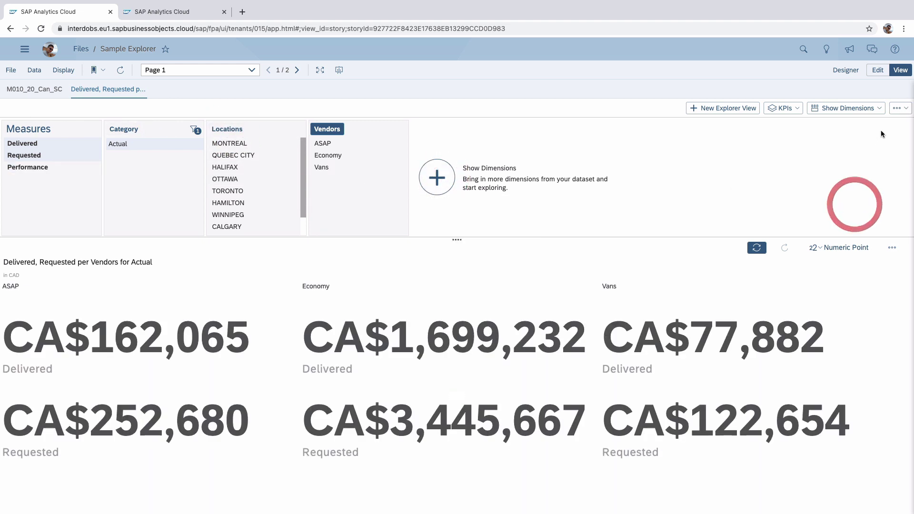
left_click(892, 248)
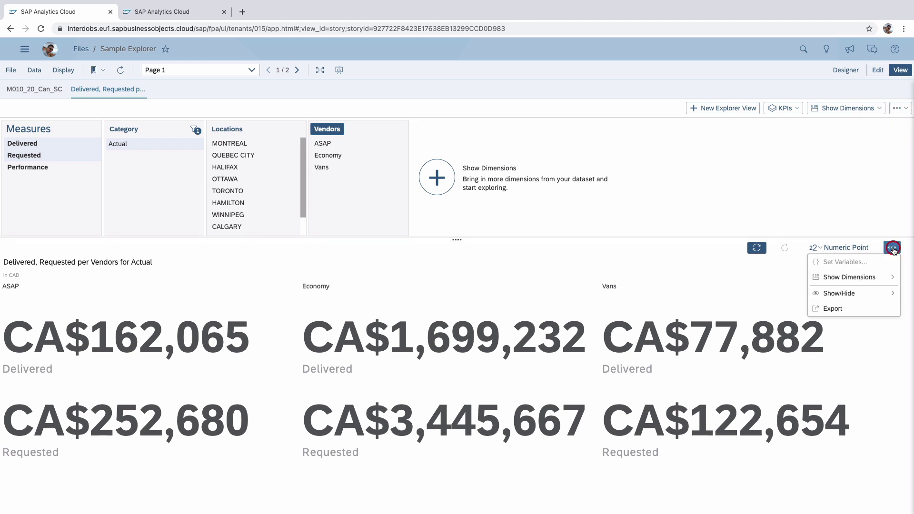
left_click(878, 208)
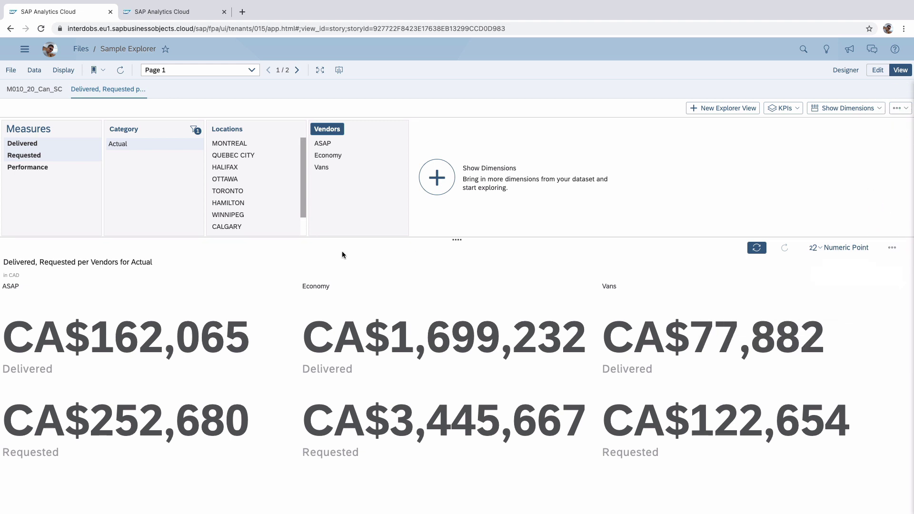
Change the vendor chart type from Numeric Point to Bar/Column and open the Builder.
left_click(837, 247)
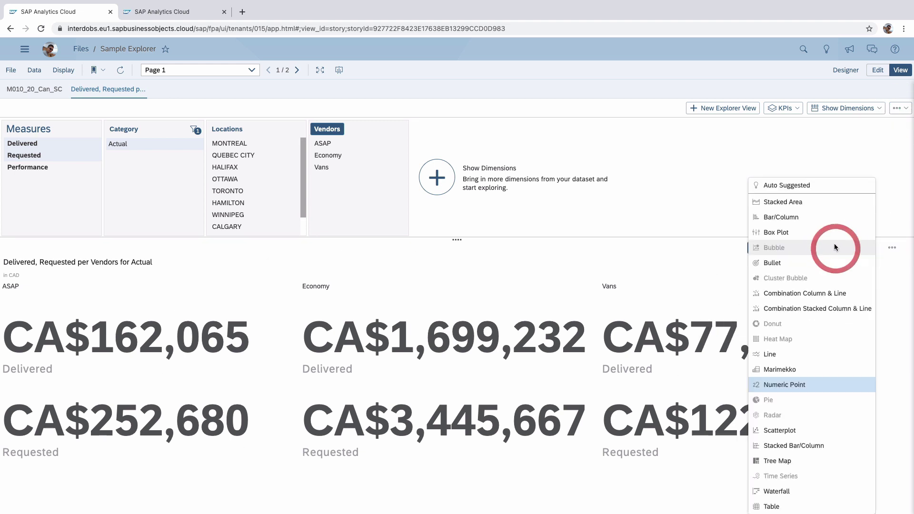
left_click(820, 213)
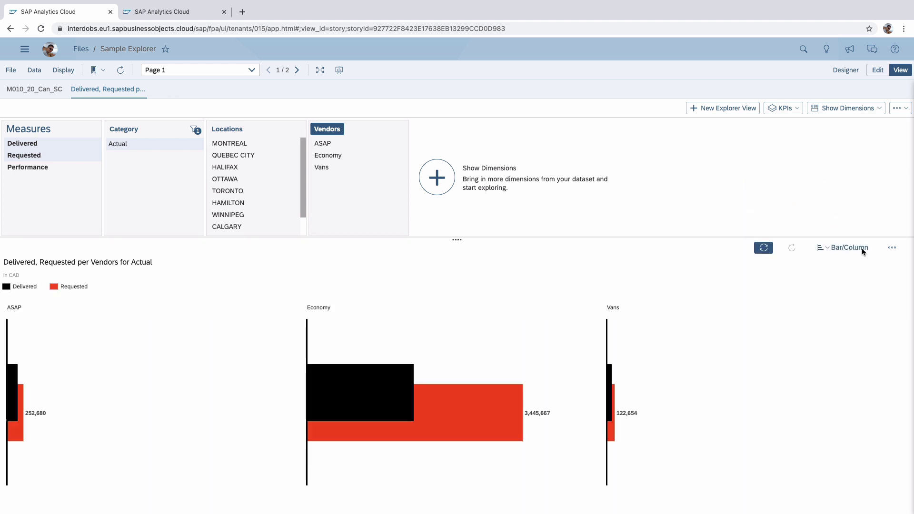
left_click(896, 248)
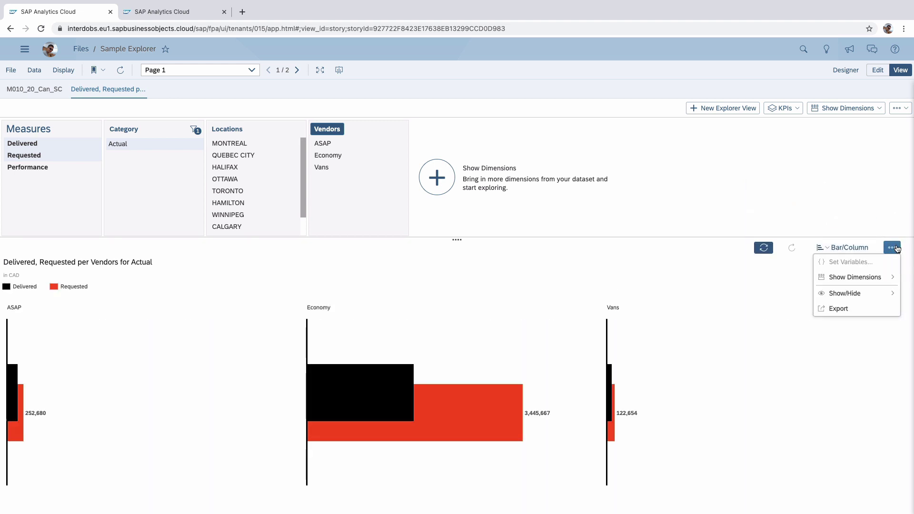
left_click(889, 218)
left_click(845, 70)
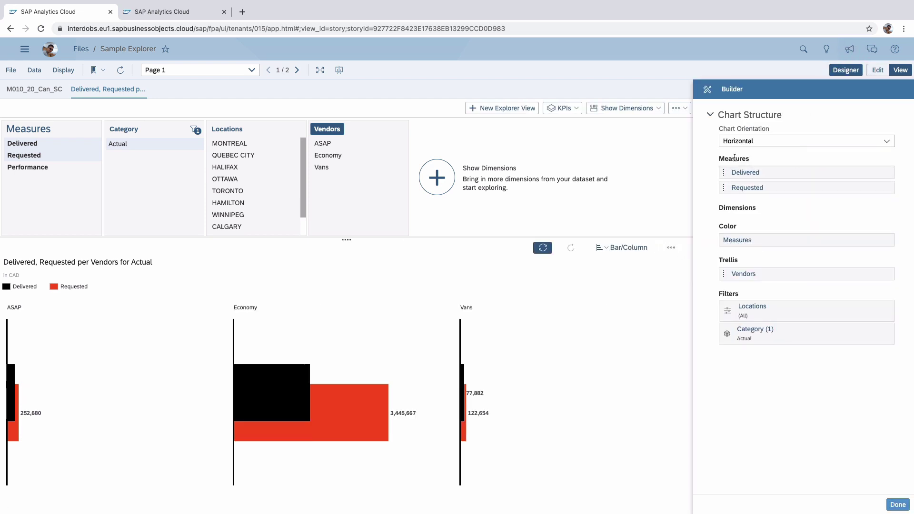
Drag Delivered below Requested in the chart's Measures, then finish with Done.
mouse_move(756, 173)
left_mouse_down()
mouse_move(762, 216)
mouse_move(764, 175)
left_mouse_up()
left_click(901, 505)
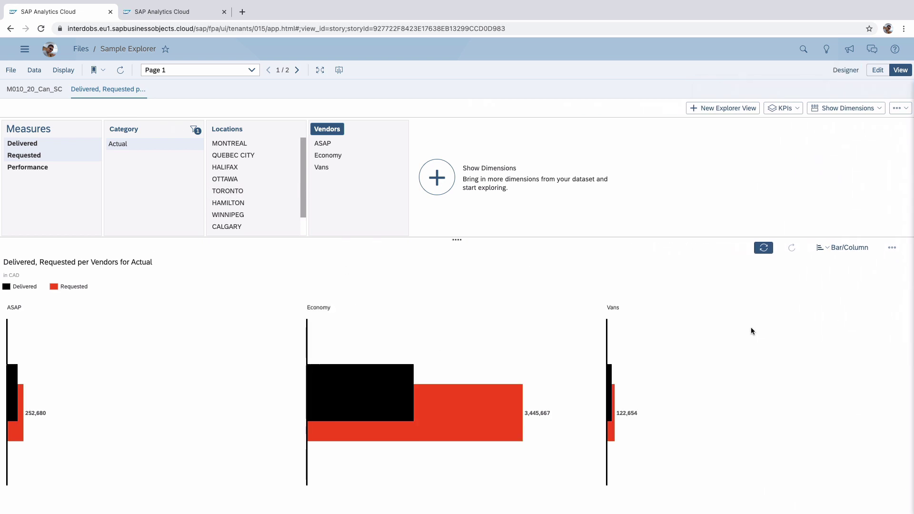
Edit the story and set Viewer Settings 'By Default Open Story In' to Explorer in Story Details.
left_click(340, 71)
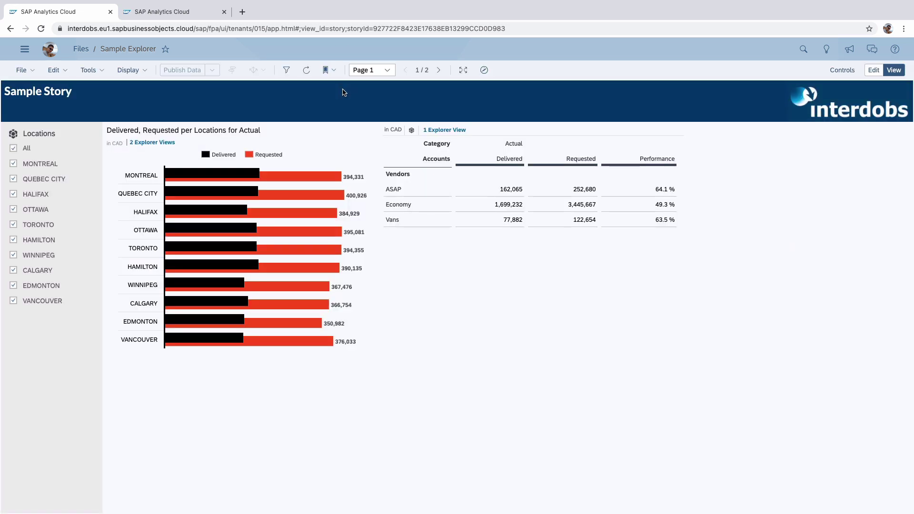
left_click(874, 70)
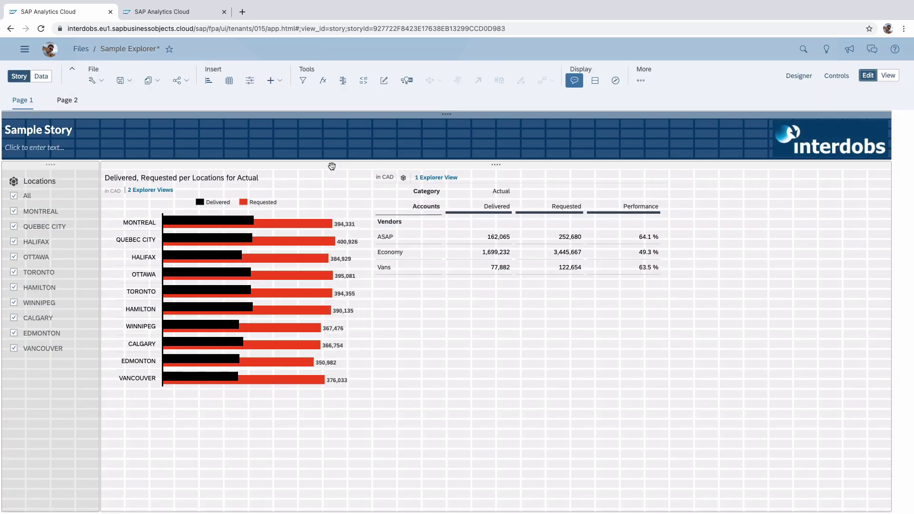
left_click(99, 81)
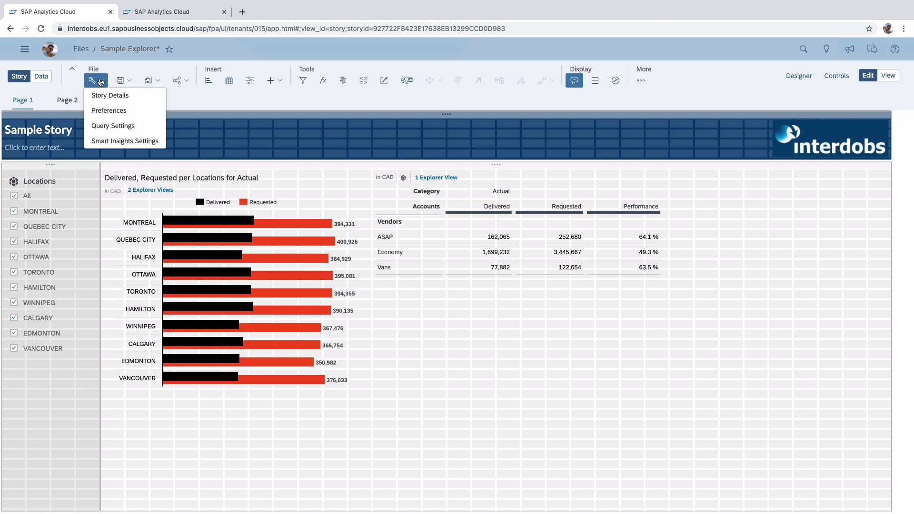
left_click(135, 97)
scroll(579, 268, "down", 3)
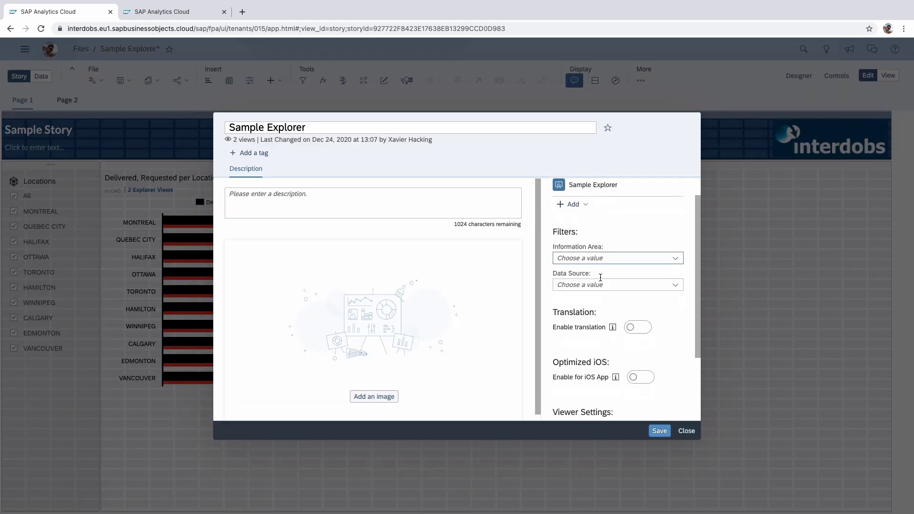
scroll(580, 267, "down", 1)
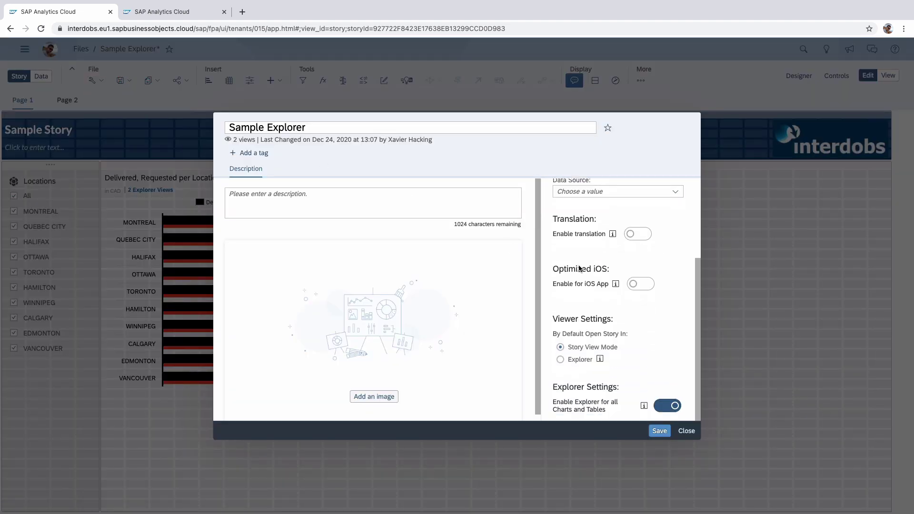
left_click(560, 360)
Save the Story Details change, then save the story with the Explorer default.
left_click(659, 431)
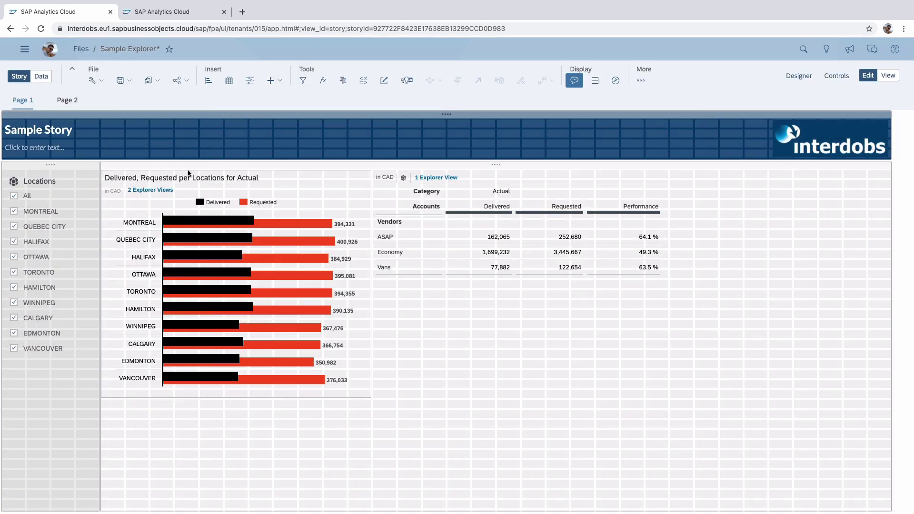
left_click(123, 81)
left_click(137, 99)
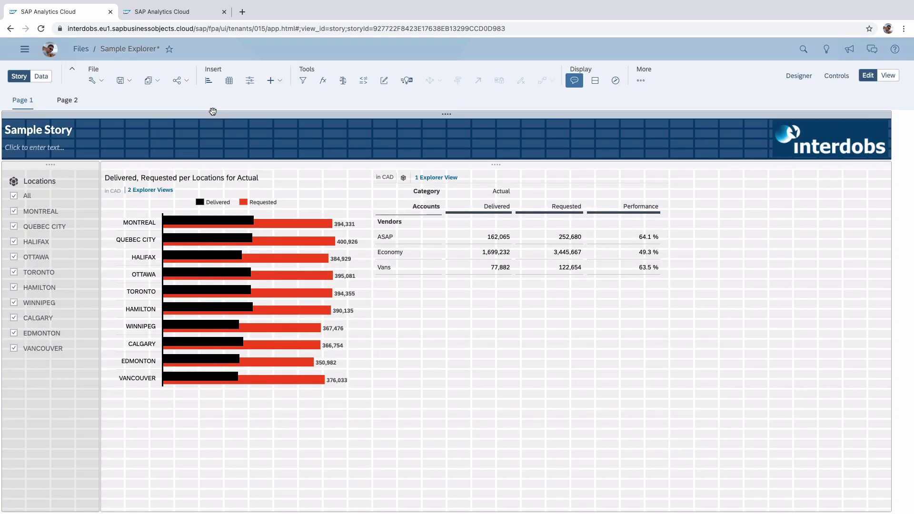
left_click(265, 30)
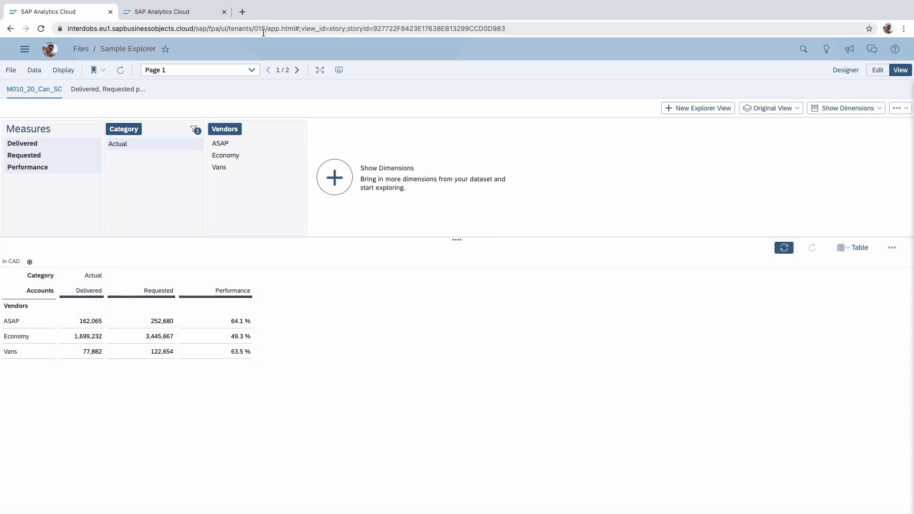
View Page 2 of the story, return to Page 1, then switch to the Home Catalog tab.
left_click(251, 70)
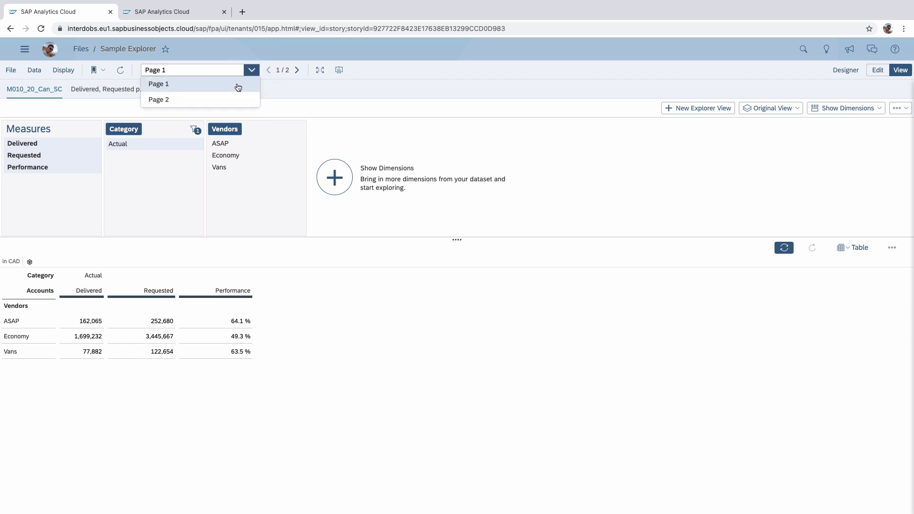
left_click(228, 98)
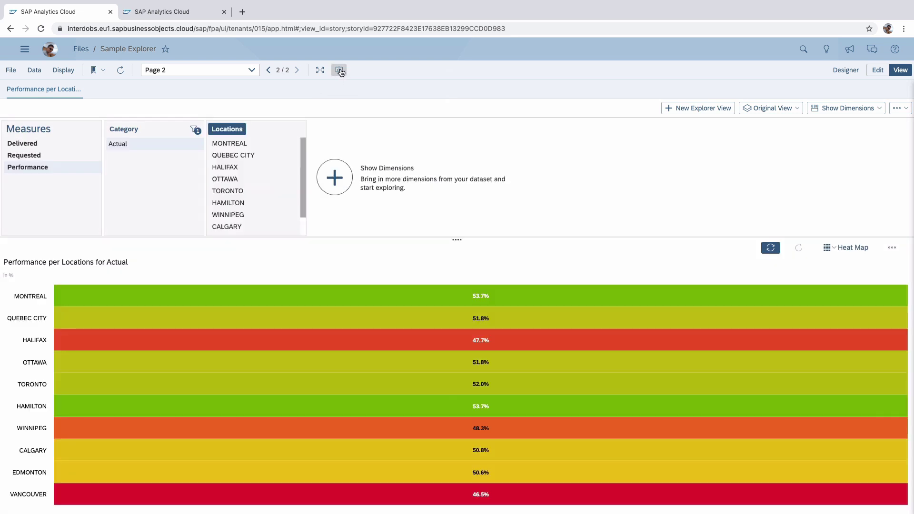
left_click(339, 70)
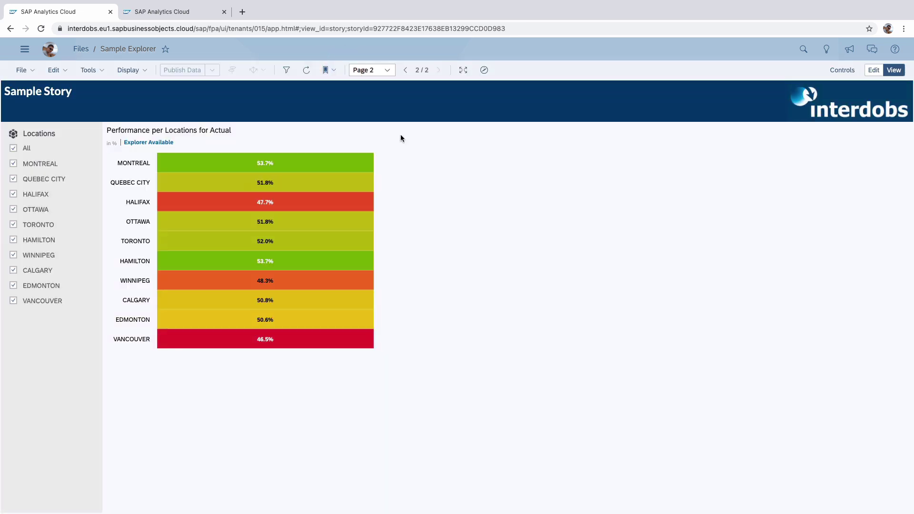
left_click(446, 167)
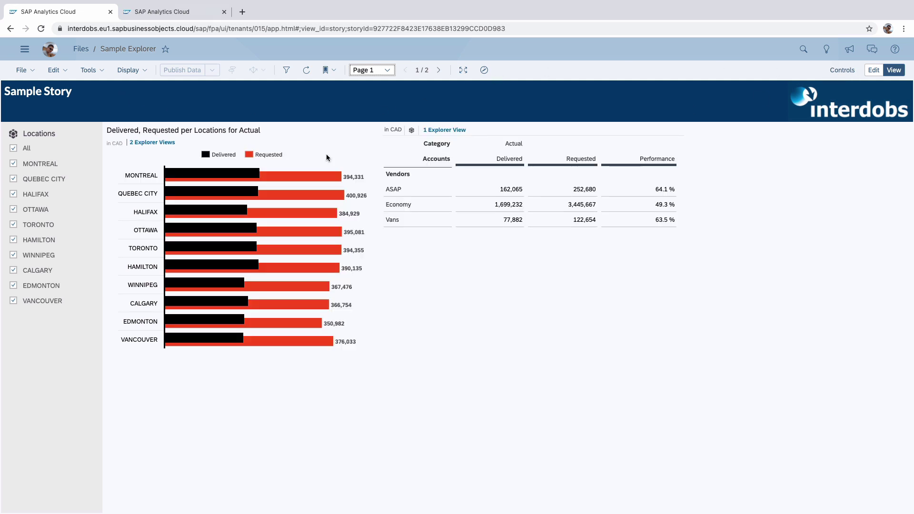
left_click(188, 14)
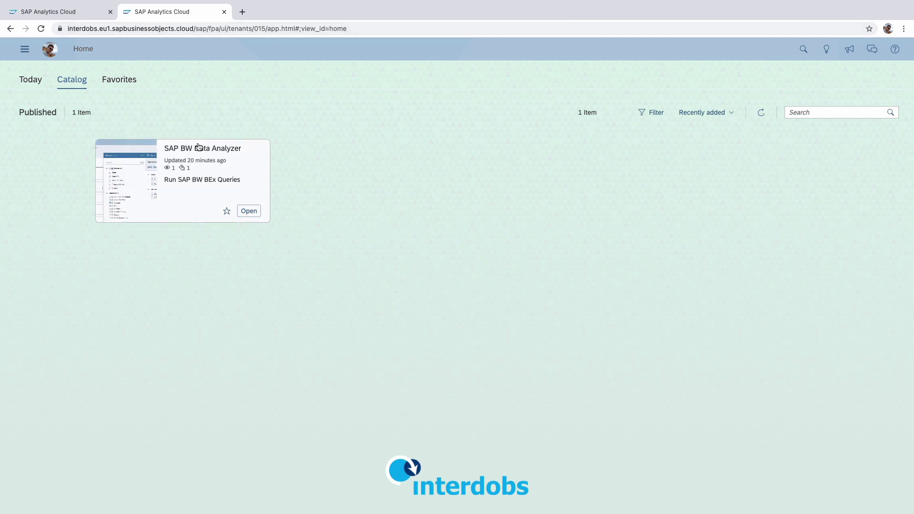
left_click(191, 164)
left_click(205, 151)
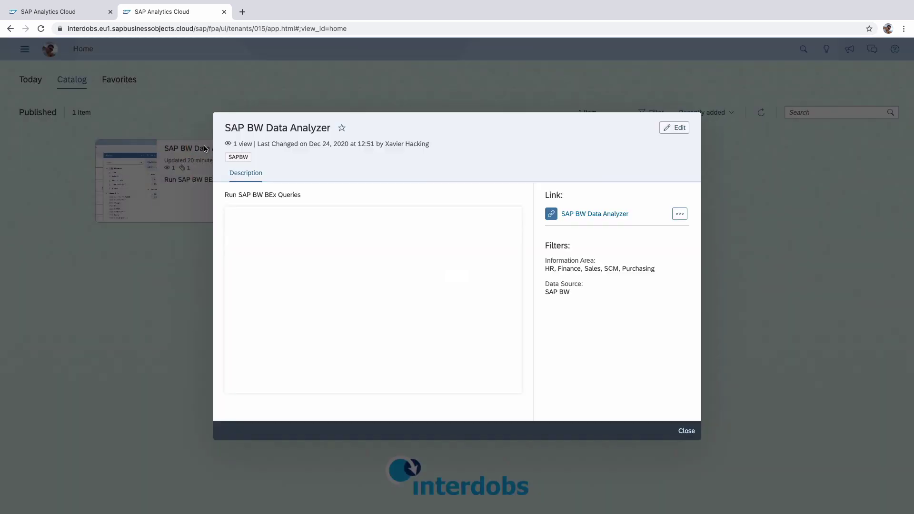
left_click(204, 136)
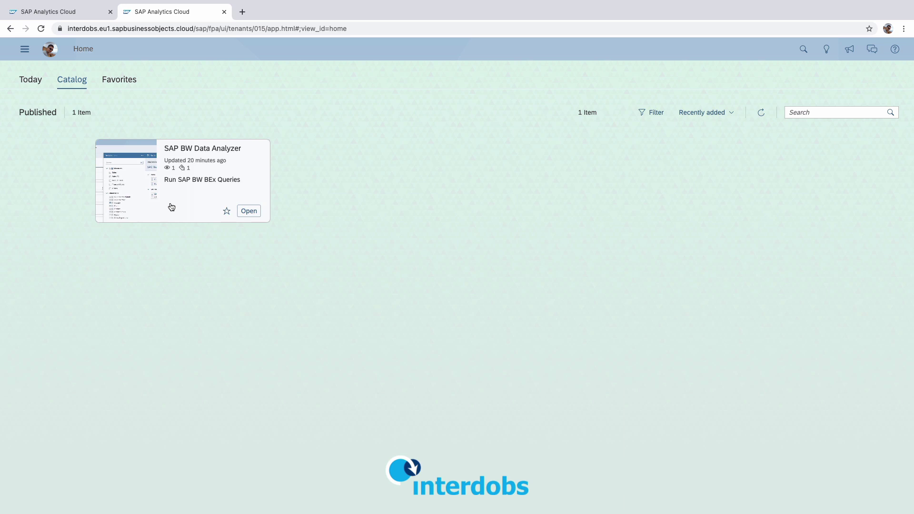
left_click(27, 48)
left_click(36, 94)
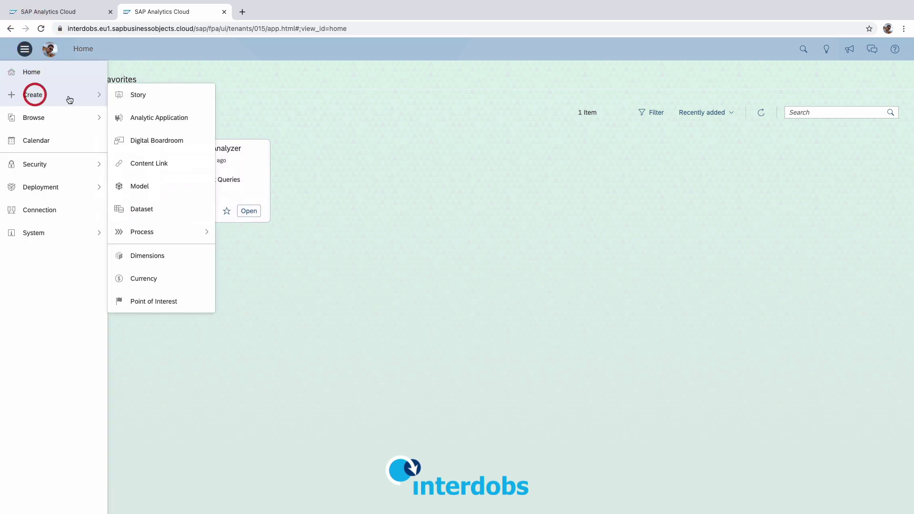
left_click(165, 166)
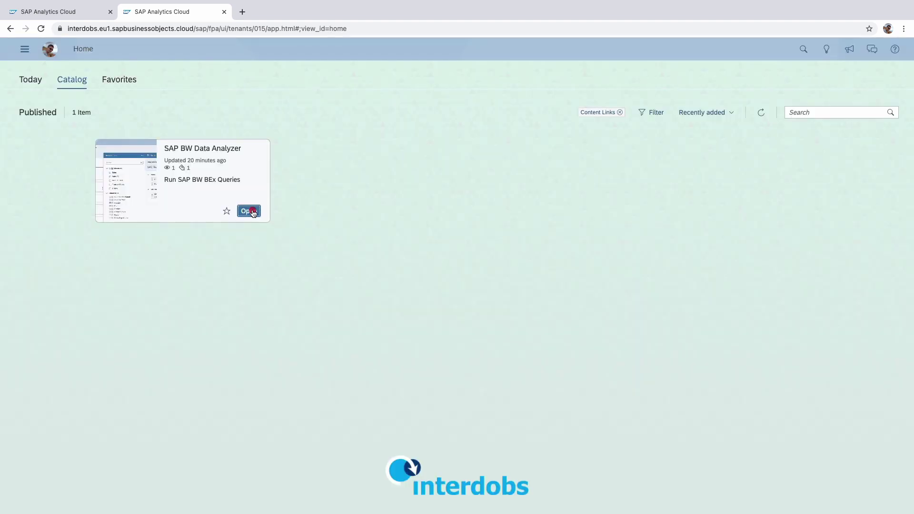
Launch the SAP BW Data Analyzer and inspect its dataAnalyzer page address.
left_click(252, 209)
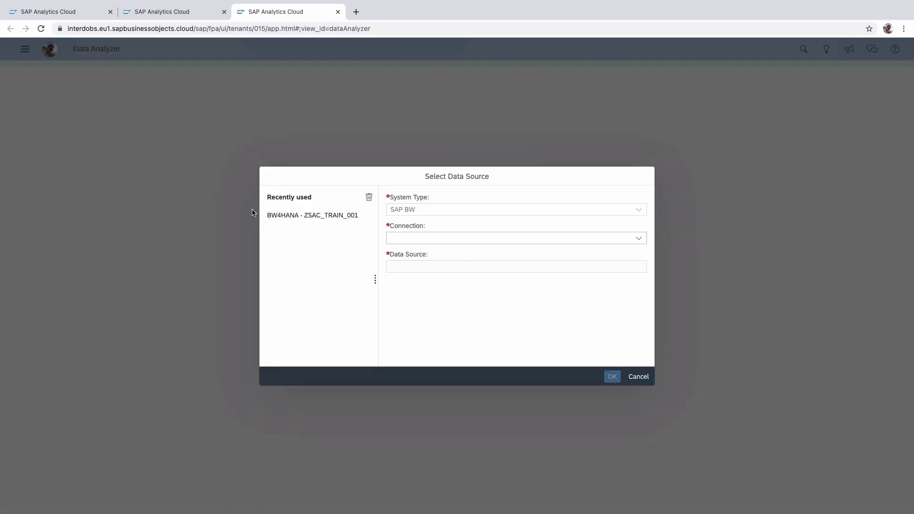
left_click_drag(70, 28, 262, 28)
left_click(261, 28)
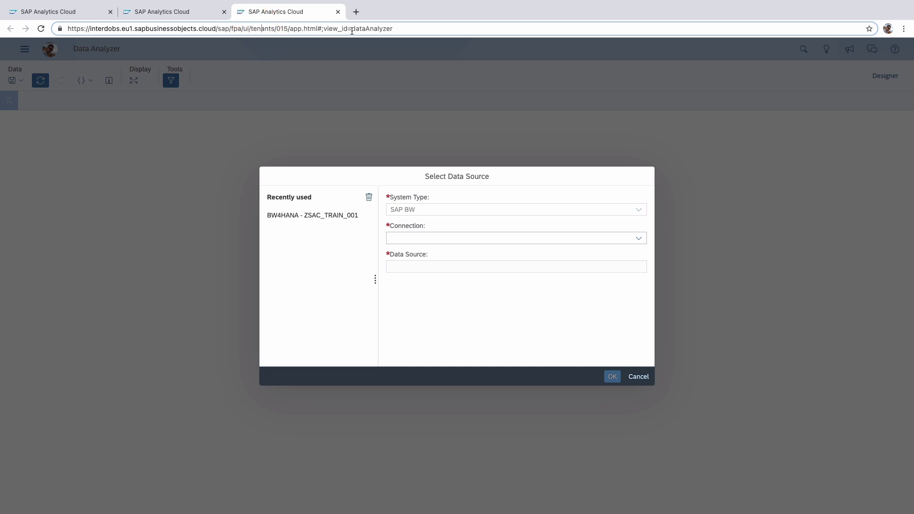
left_click_drag(351, 29, 400, 30)
left_click(399, 29)
left_click(381, 103)
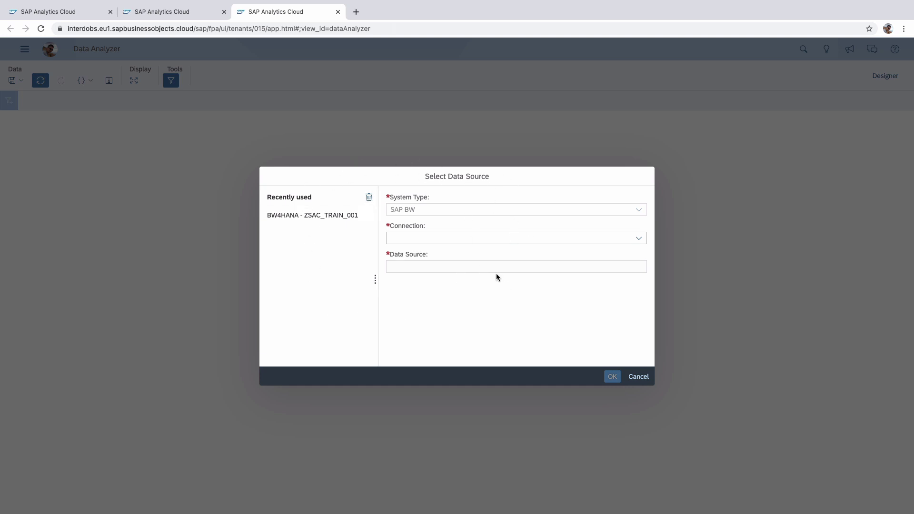
Choose the BW4HANA connection and load the ZSAC_TRAIN_001 query as data source.
left_click(620, 241)
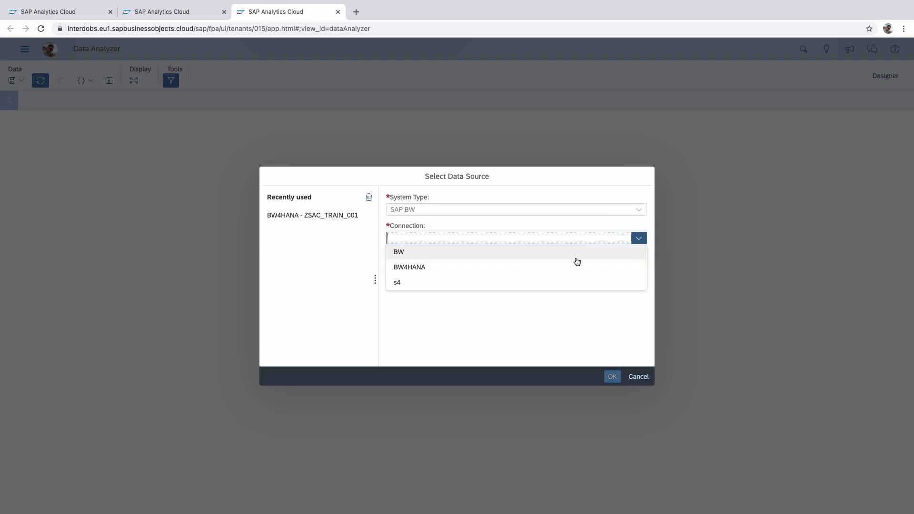
left_click(507, 268)
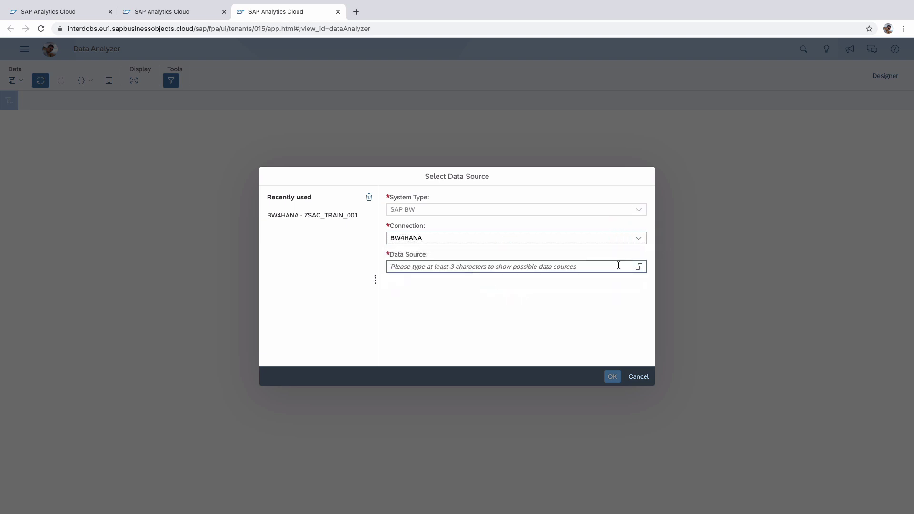
left_click(562, 267)
type("ZSAC")
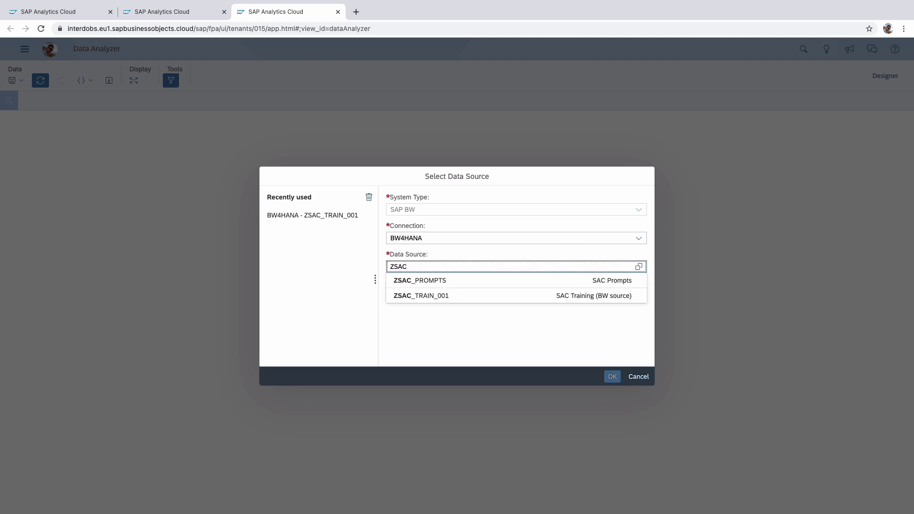
left_click(473, 296)
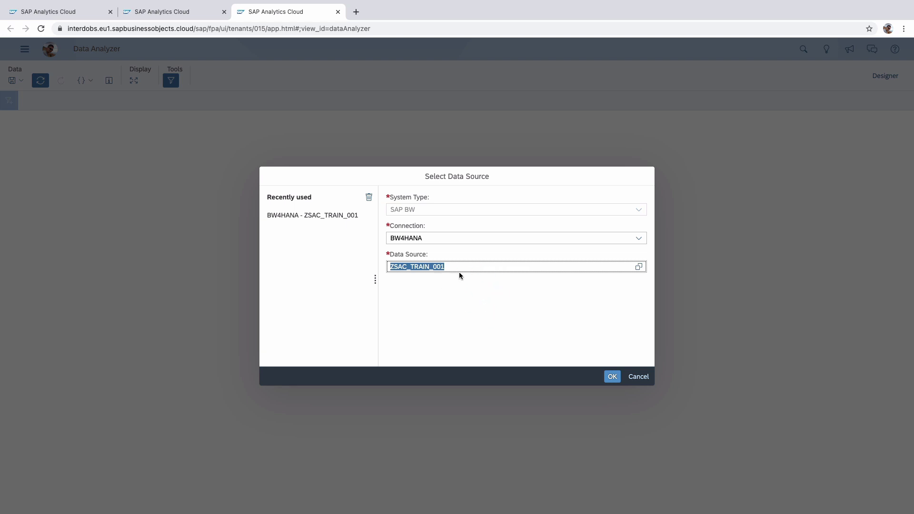
left_click(611, 377)
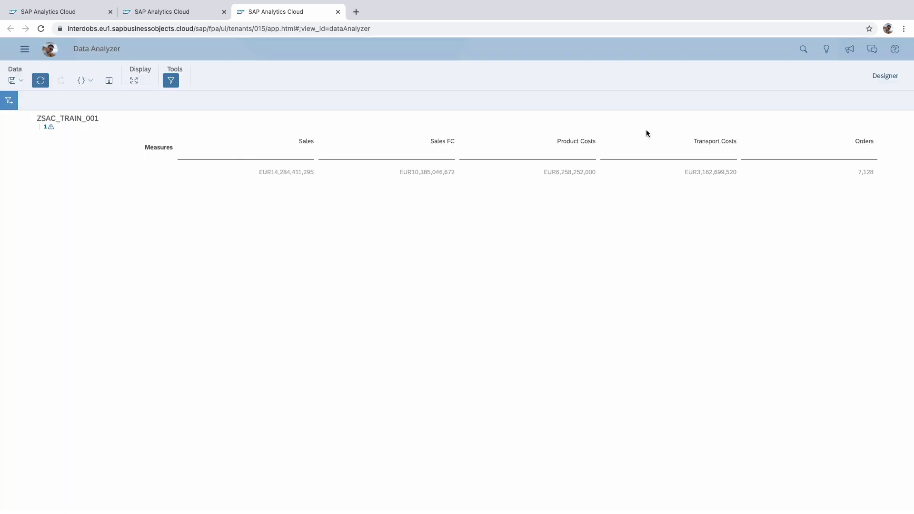
Remove Product Costs, Transport Costs and Orders from the table's measures.
left_click(884, 76)
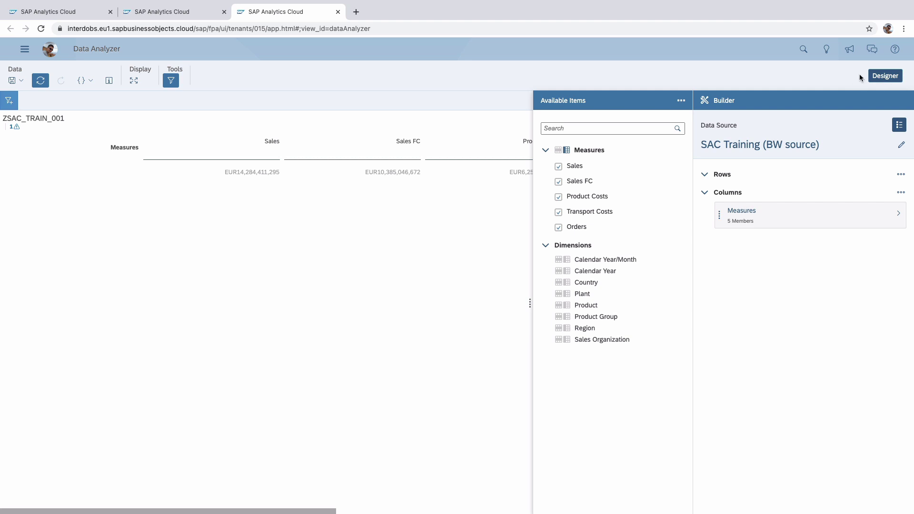
left_click(559, 196)
left_click(559, 212)
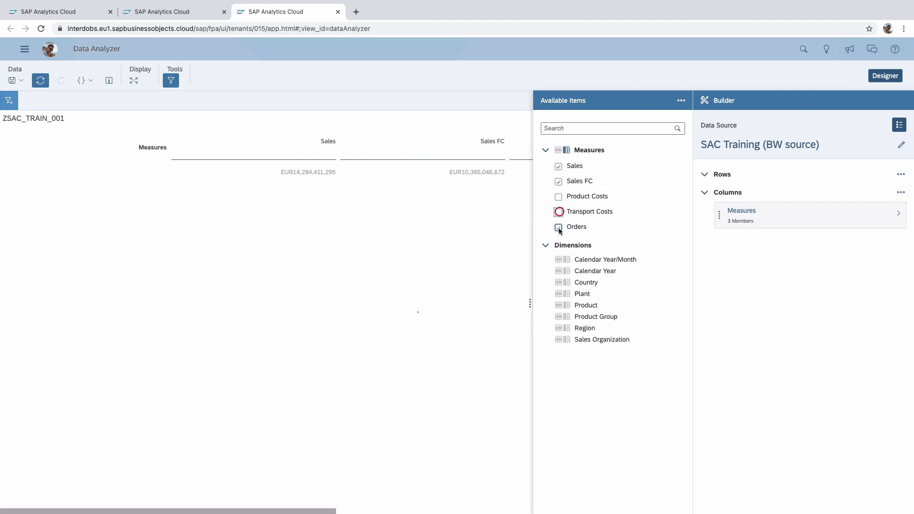
left_click(558, 227)
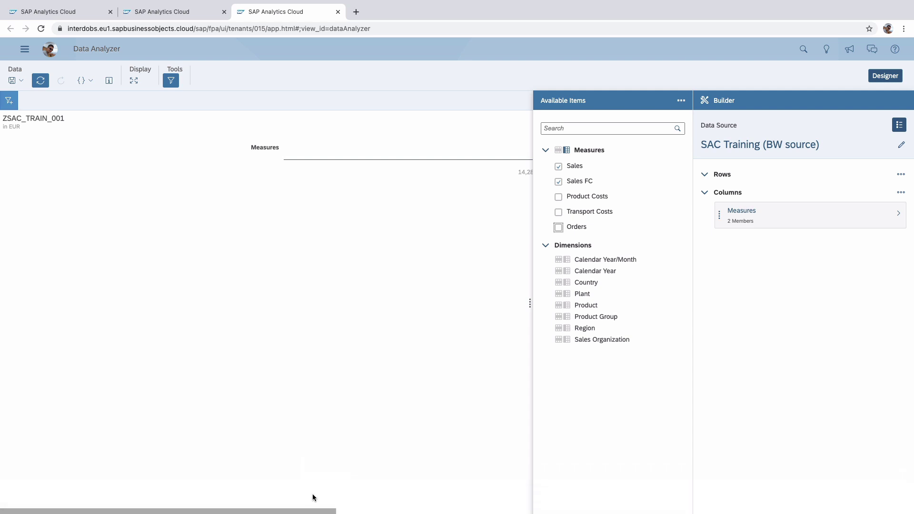
left_click_drag(311, 510, 185, 468)
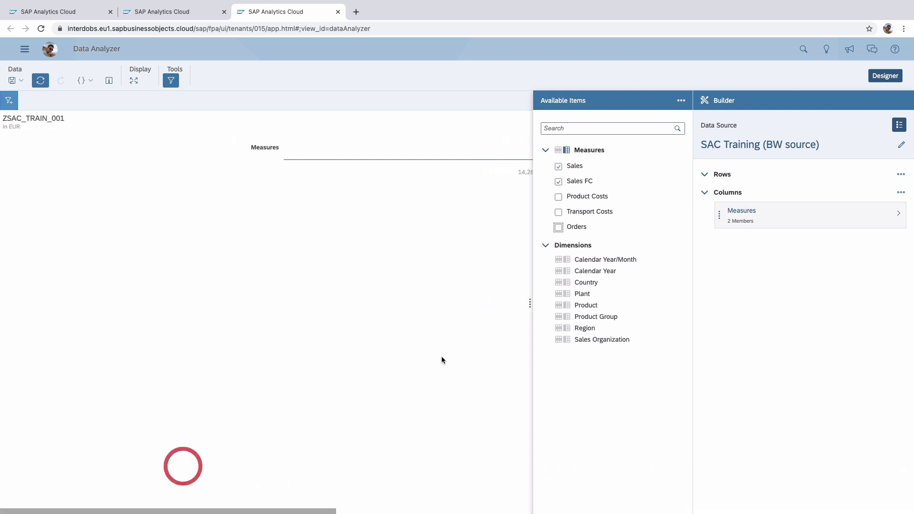
Add Plant and Product to the rows, with Product placed ahead of Plant.
left_click(559, 293)
left_click(560, 306)
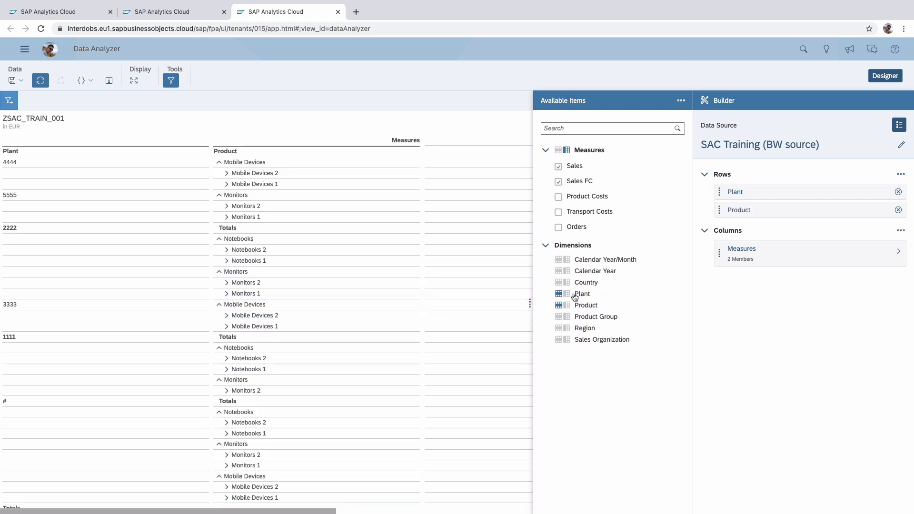
left_click_drag(767, 210, 775, 191)
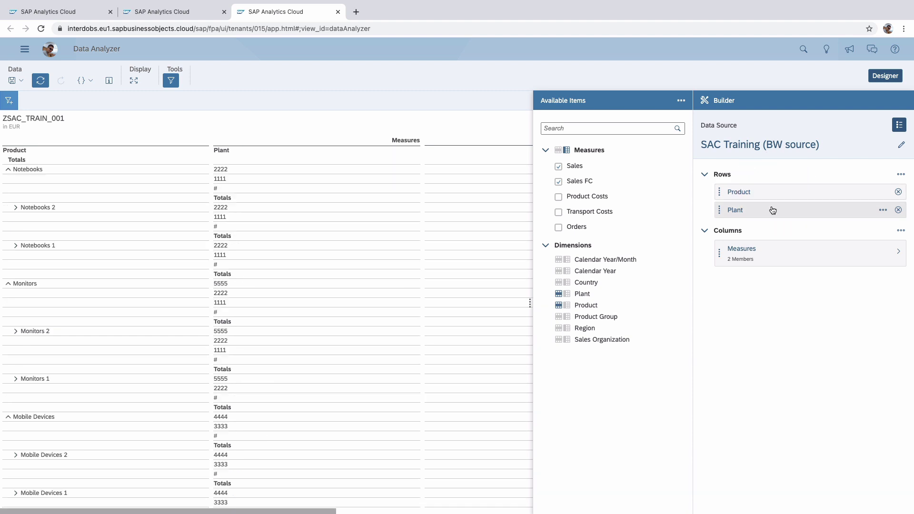
Browse the Product column's display options without changes, then hide the side panels.
right_click(18, 153)
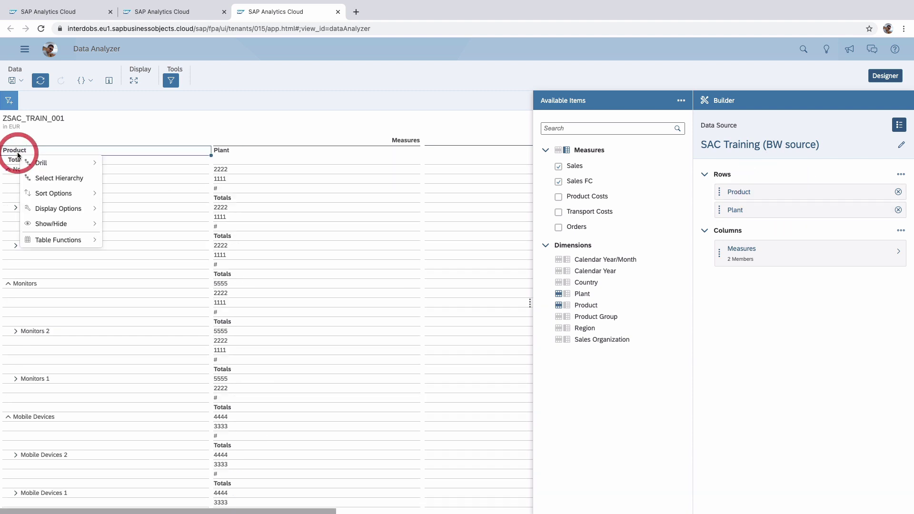
mouse_move(71, 196)
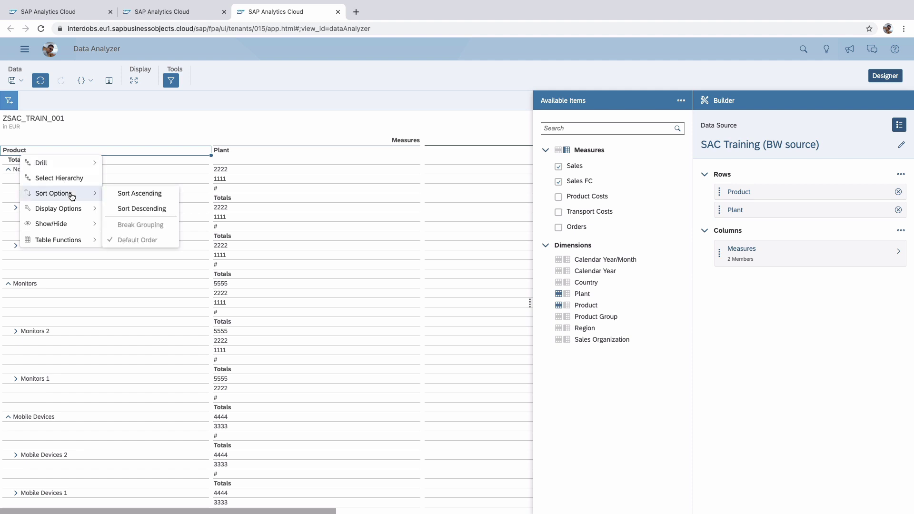
left_click(79, 208)
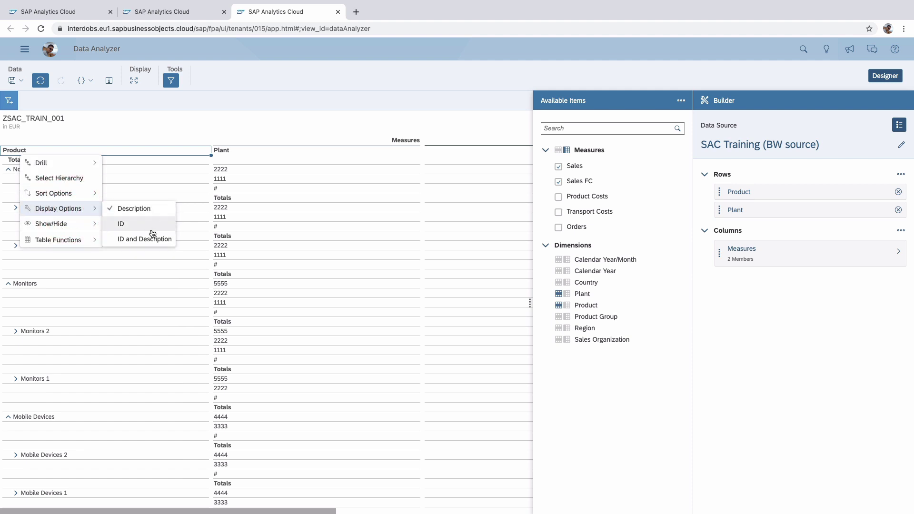
left_click(221, 203)
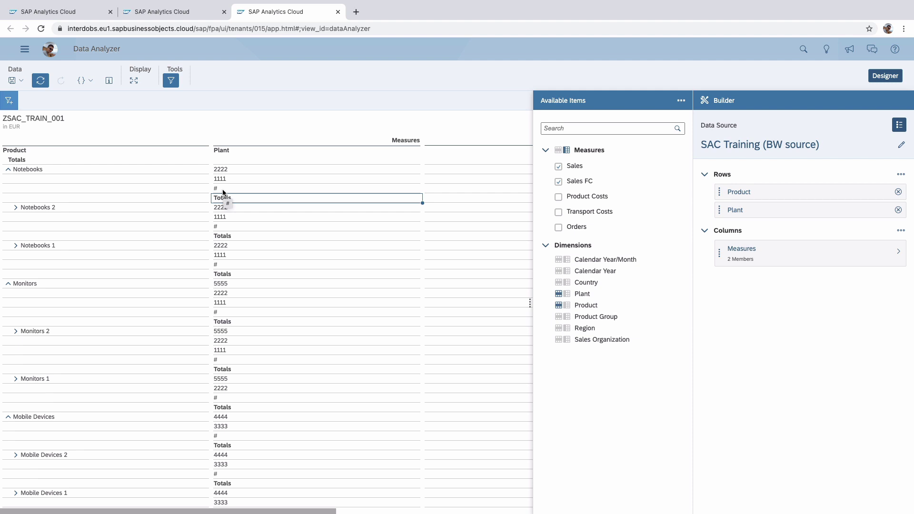
left_click(881, 78)
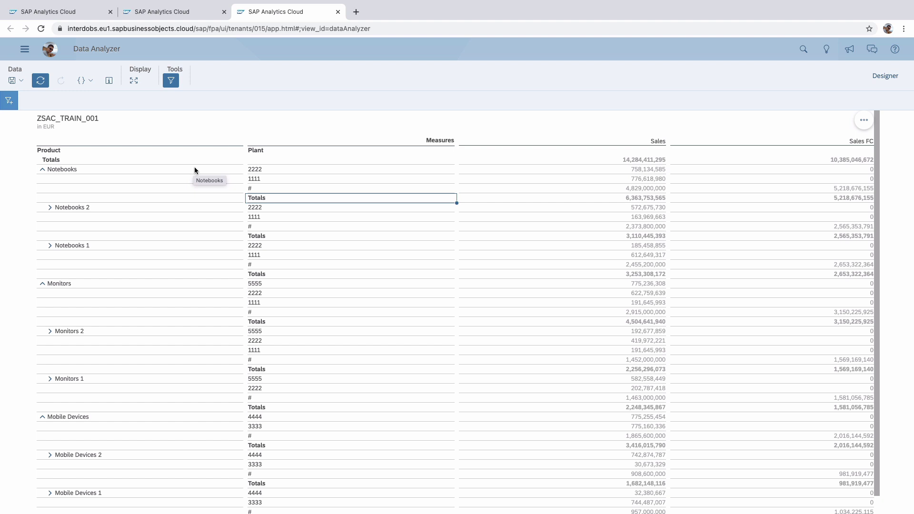
Save As the table into the Insights folder under the name 'New Insight 02'.
left_click(190, 139)
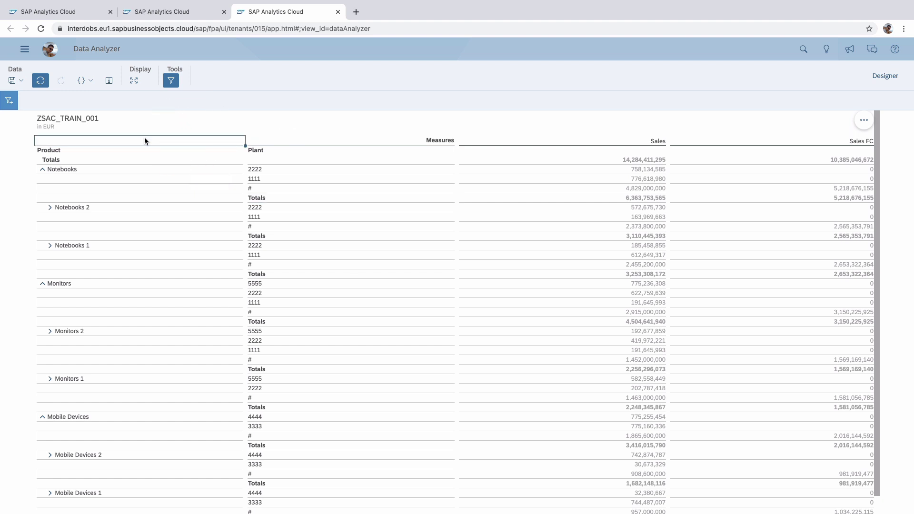
left_click(23, 81)
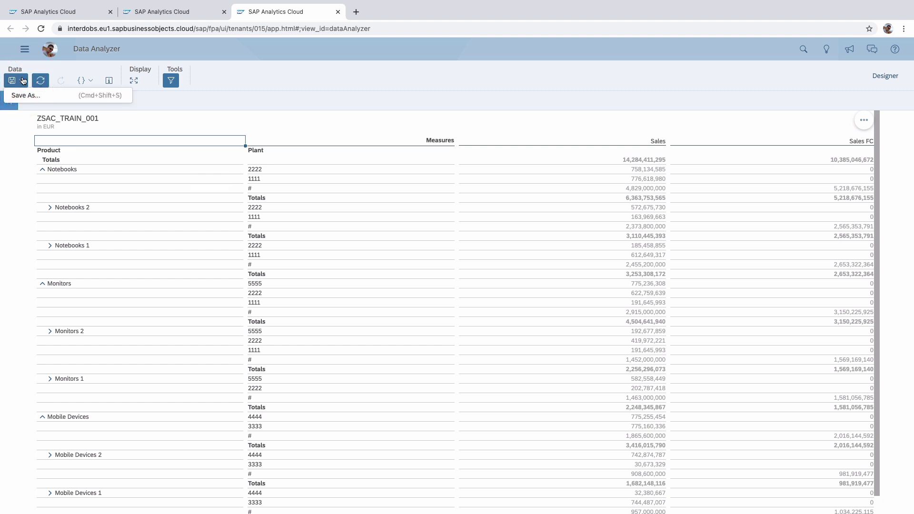
left_click(22, 82)
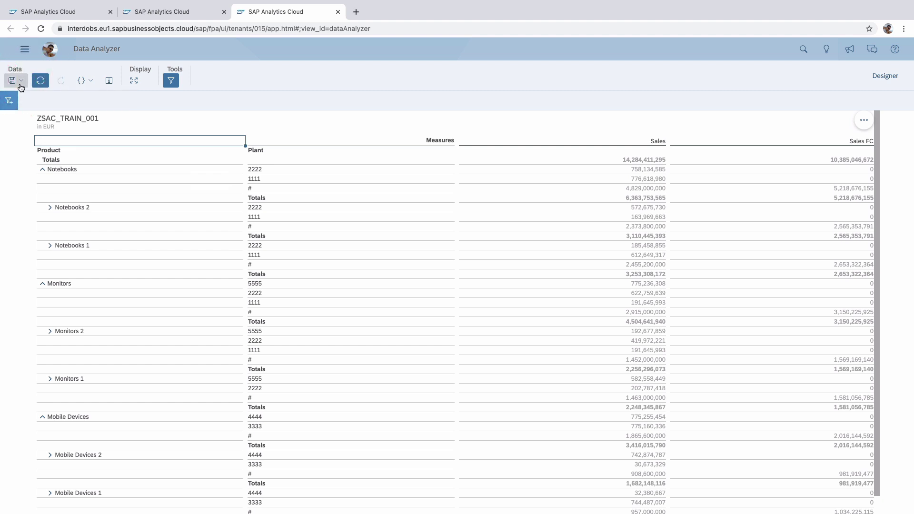
left_click(22, 84)
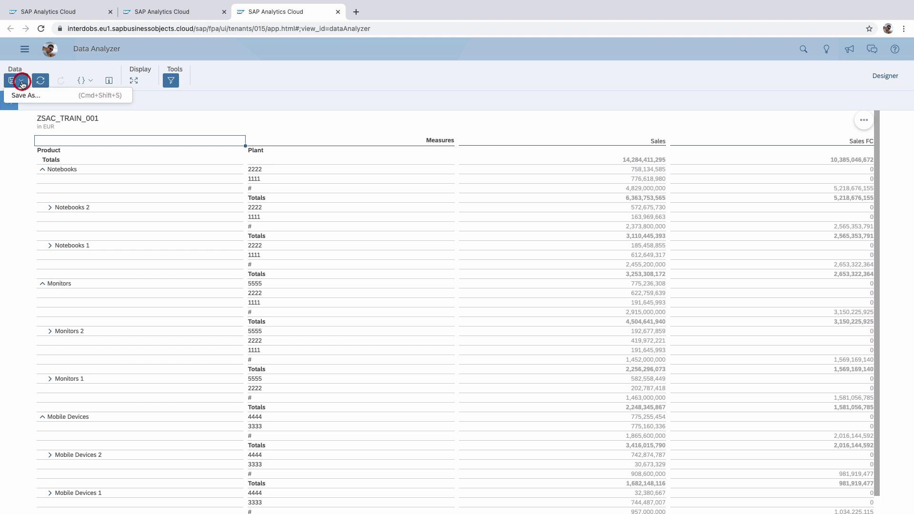
left_click(64, 99)
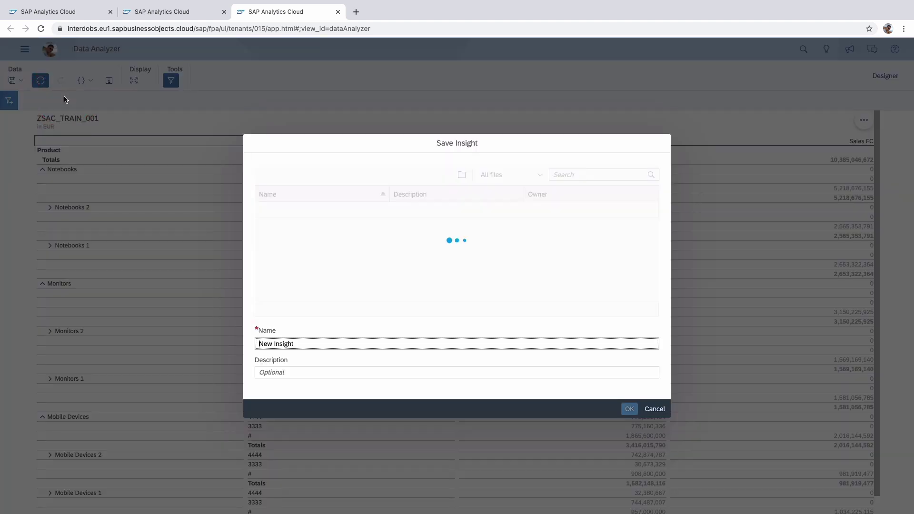
left_click(299, 244)
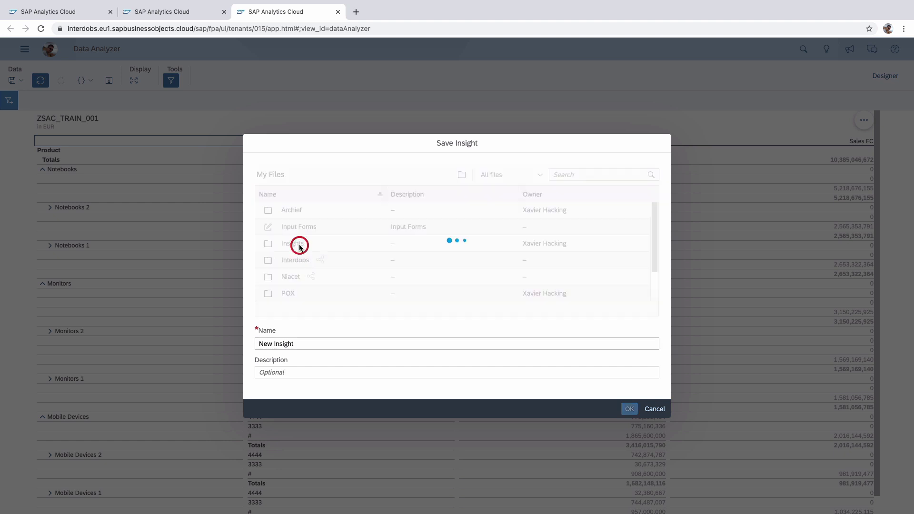
left_click(313, 347)
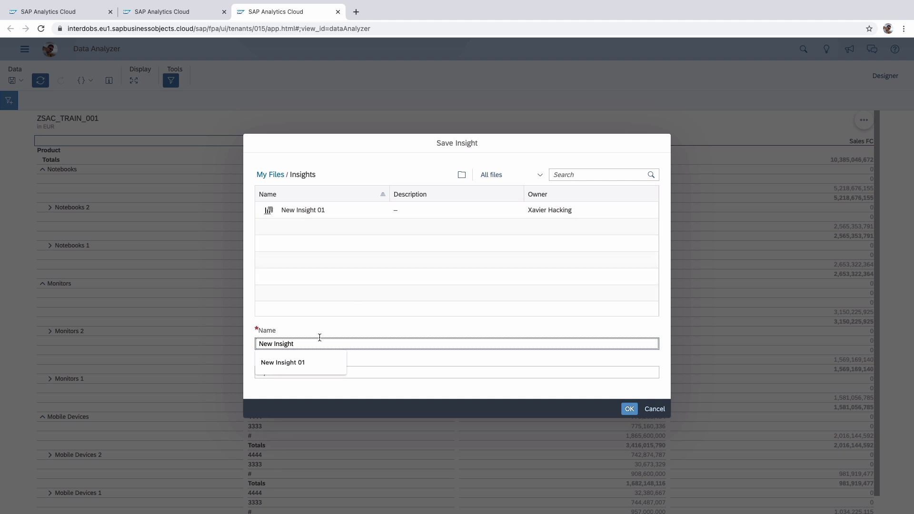
type("02")
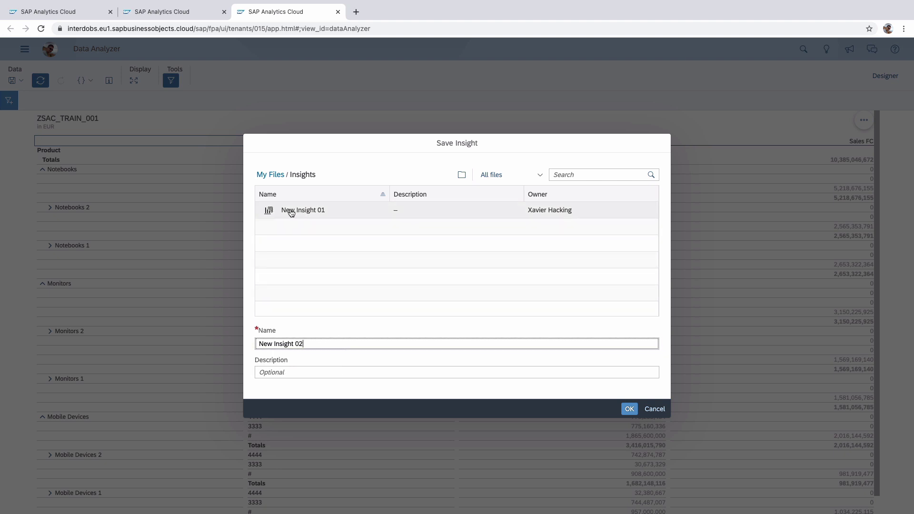
left_click(630, 409)
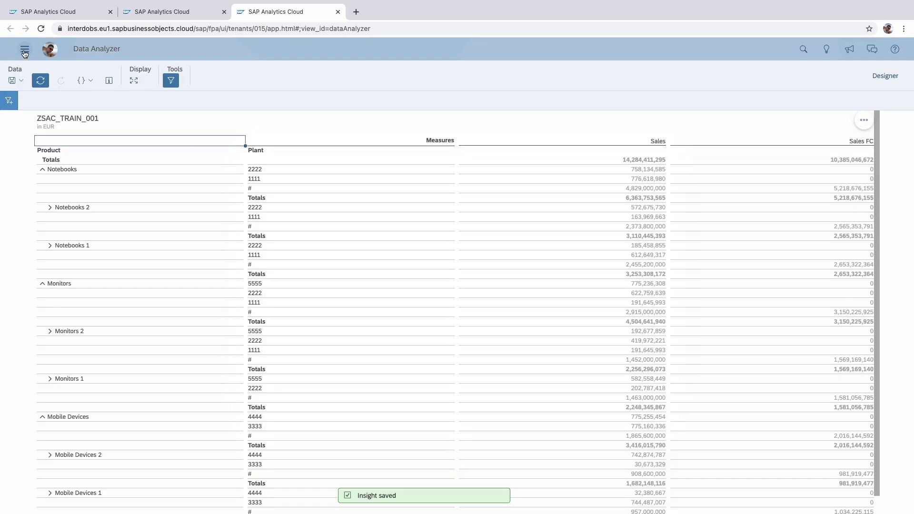
Open New Insight 02 from Browse > Files > Insights to view the saved table.
left_click(25, 51)
left_click(25, 124)
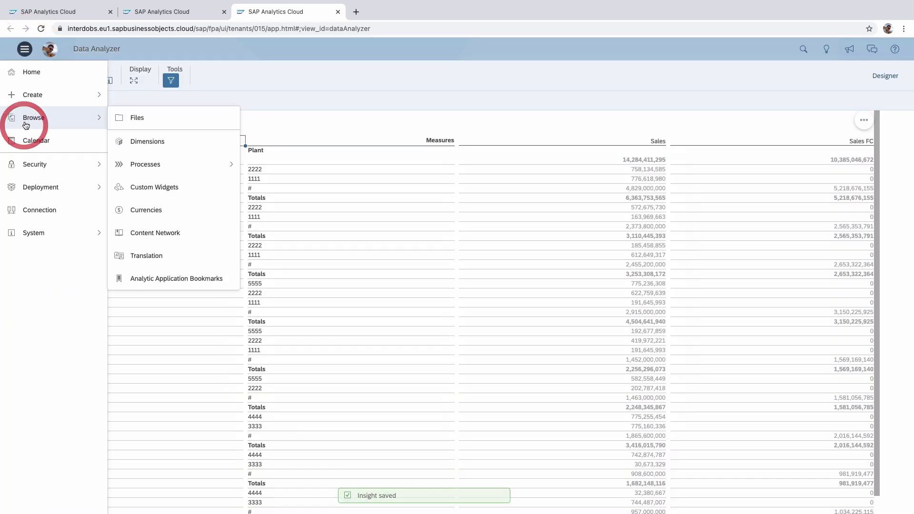
left_click(188, 119)
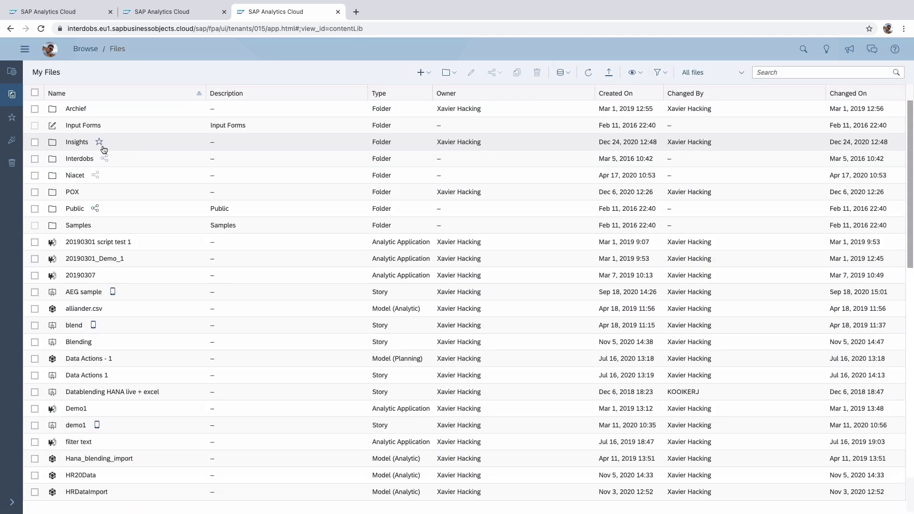
left_click(74, 143)
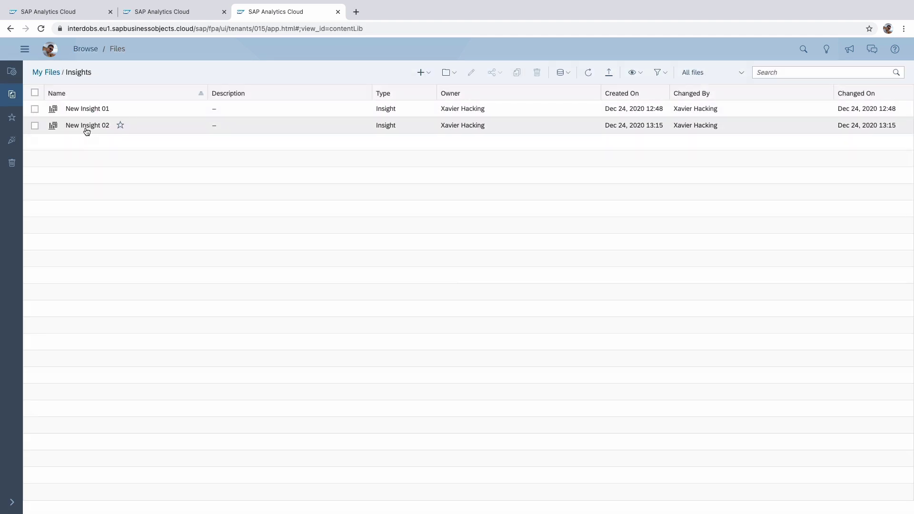
left_click(90, 126)
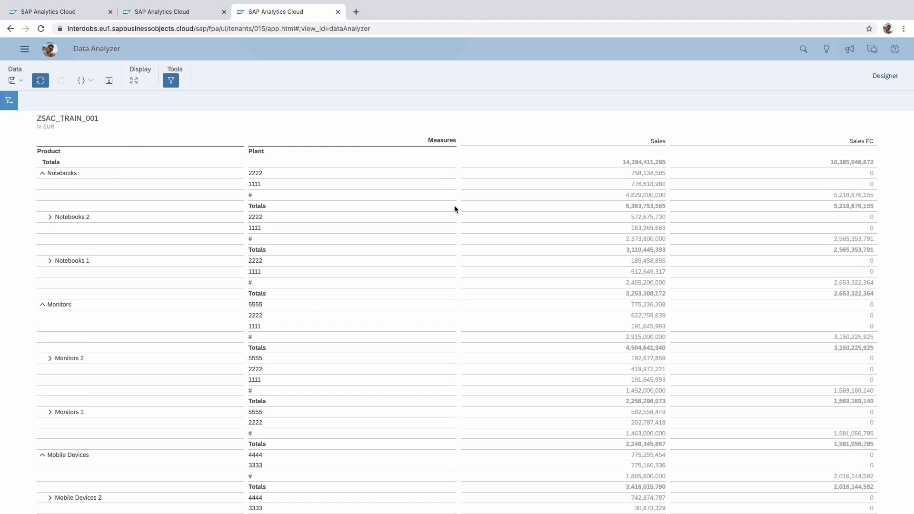
left_click(25, 49)
Open Share... for New Insight 02 in Files, review its View-access link, and close.
left_click(64, 117)
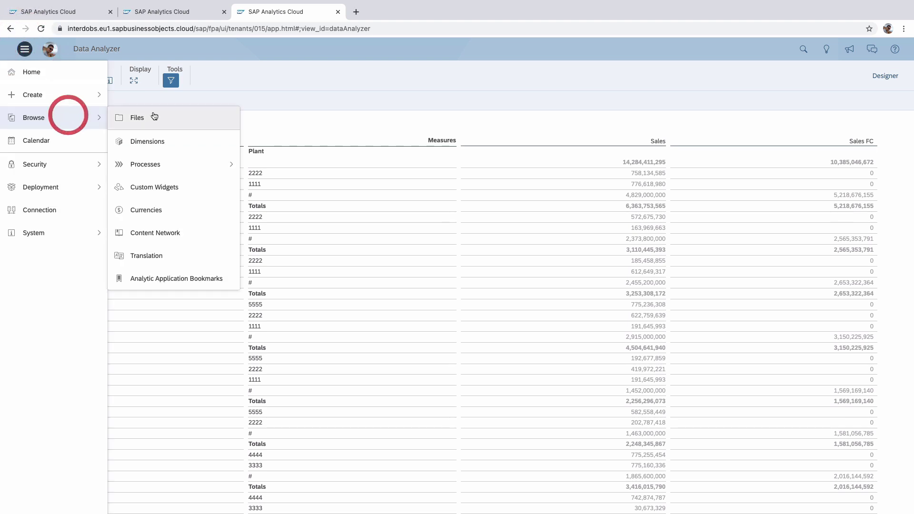
left_click(154, 115)
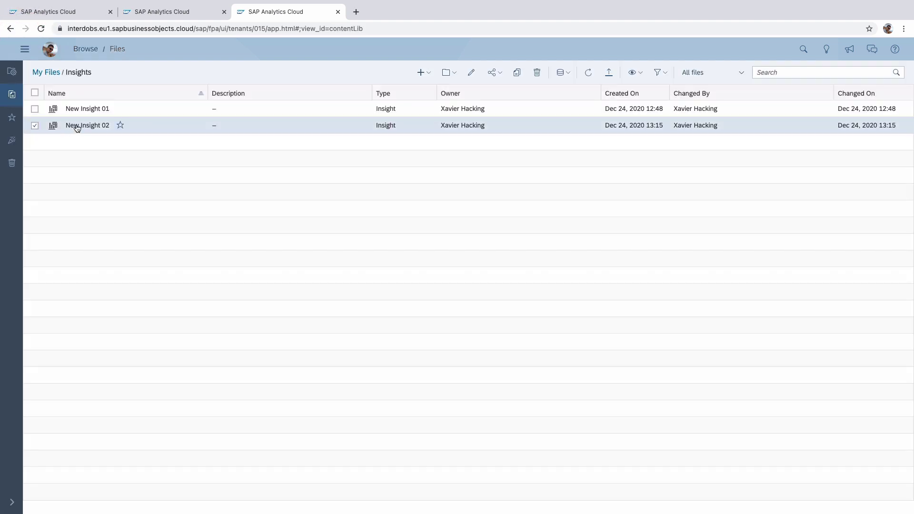
left_click(495, 73)
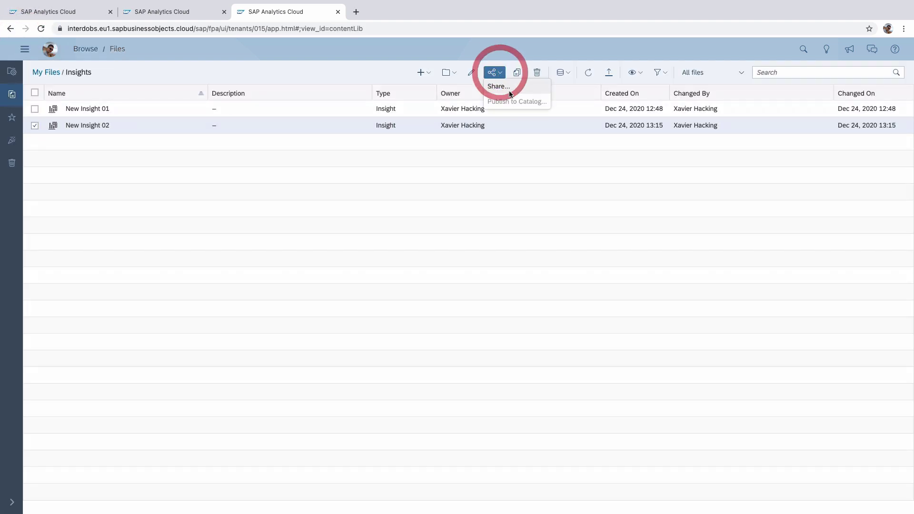
left_click(514, 90)
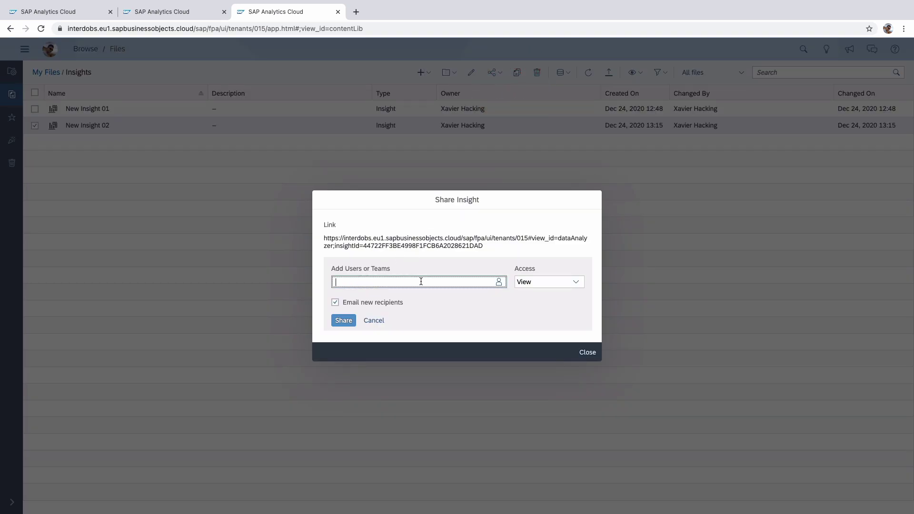
left_click(590, 353)
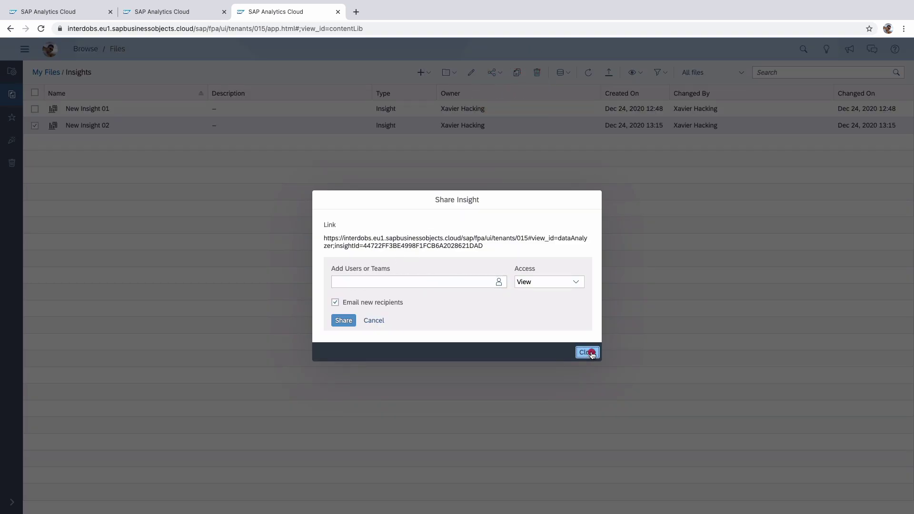